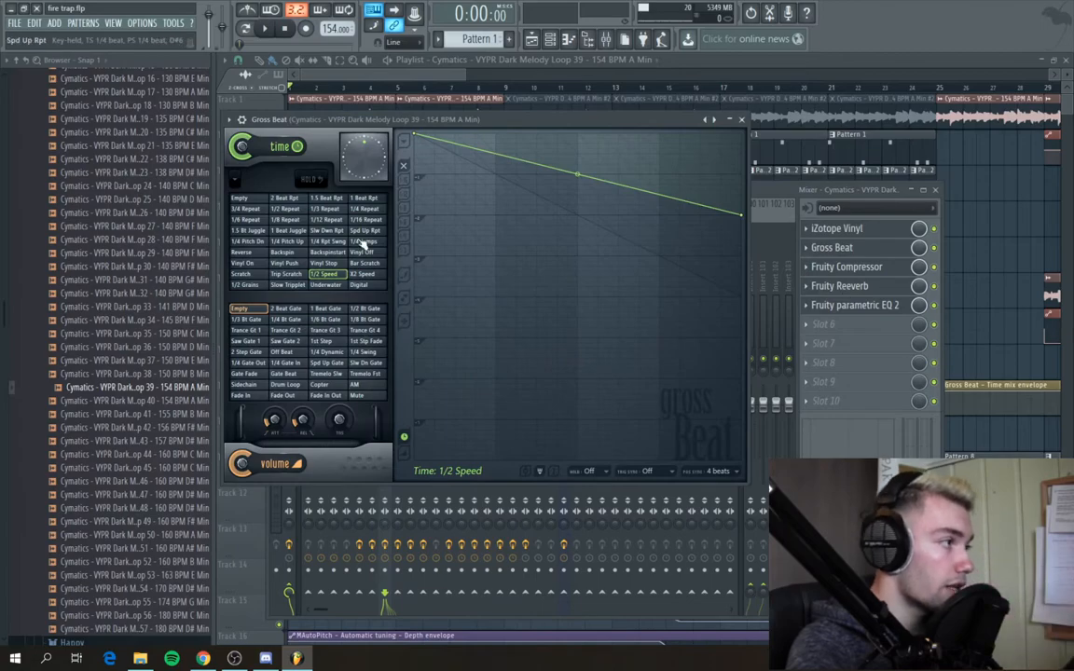
Close the plugin and mixer windows and play the arrangement's intro from bar 1.
left_click(383, 59)
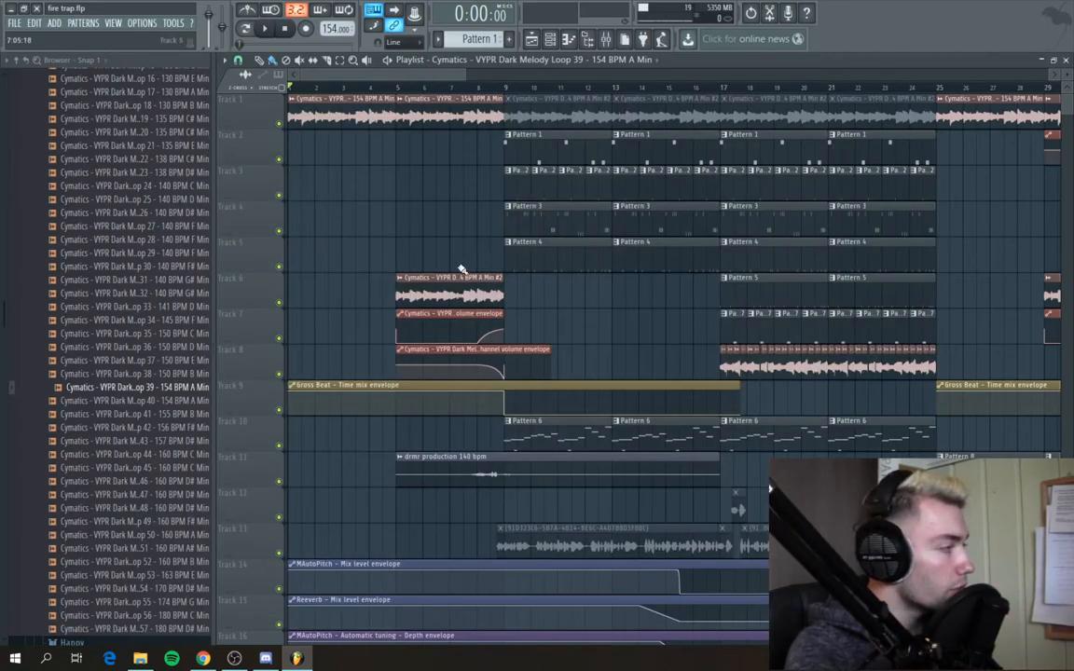
key("space")
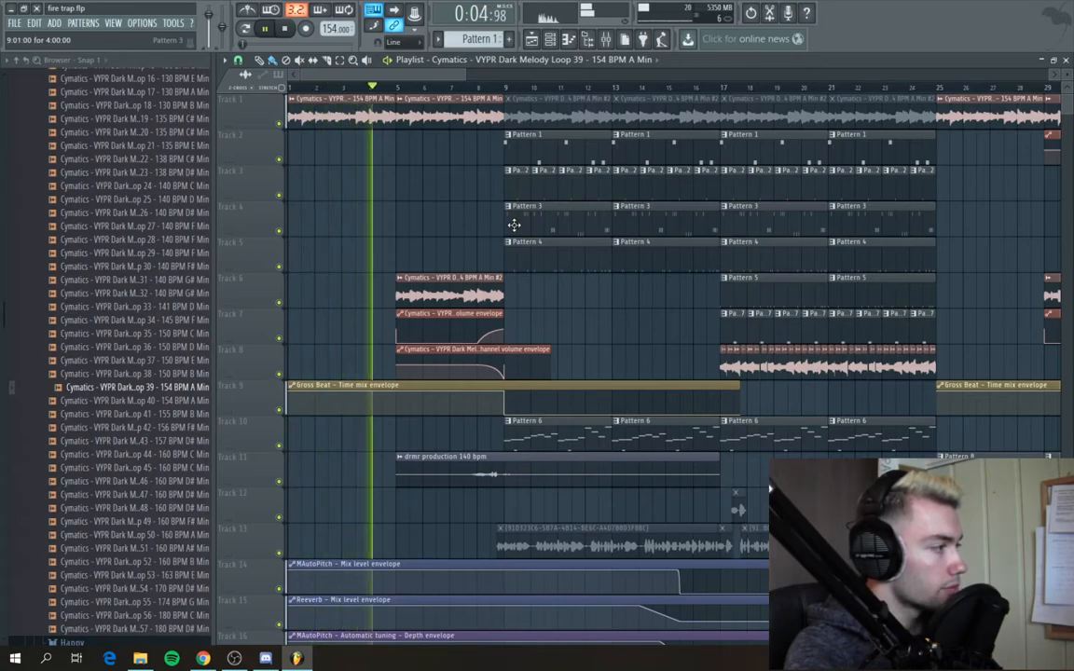
key("space")
scroll(515, 405, "down", 2)
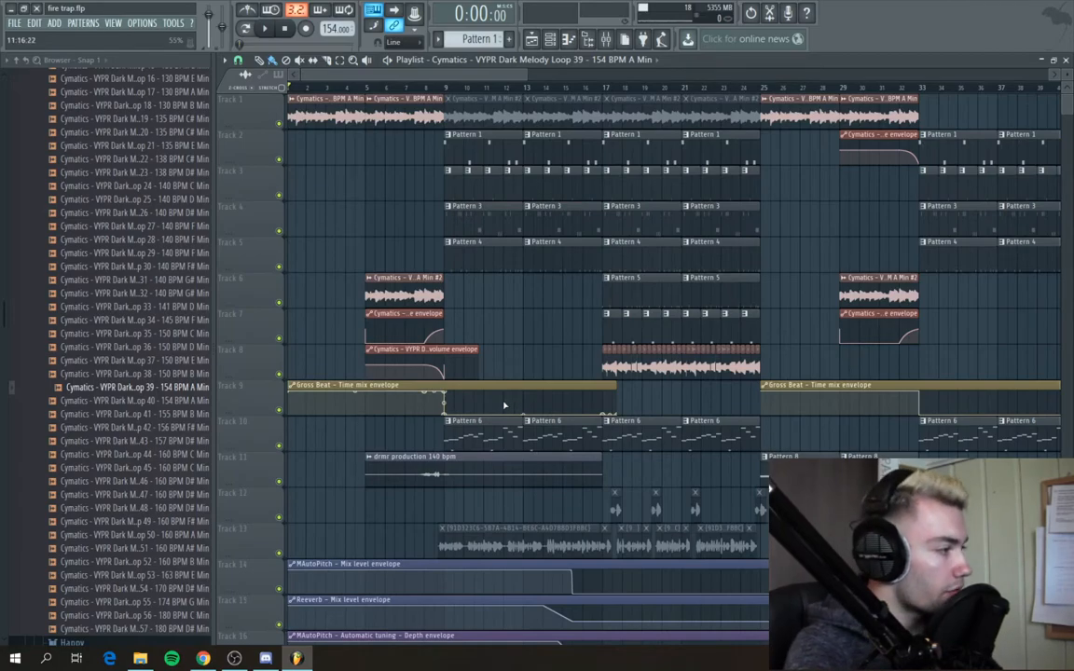
Inspect Pattern 6's notes and its Slicex channel for melody loop 39, and start playing the pattern.
double_click(494, 438)
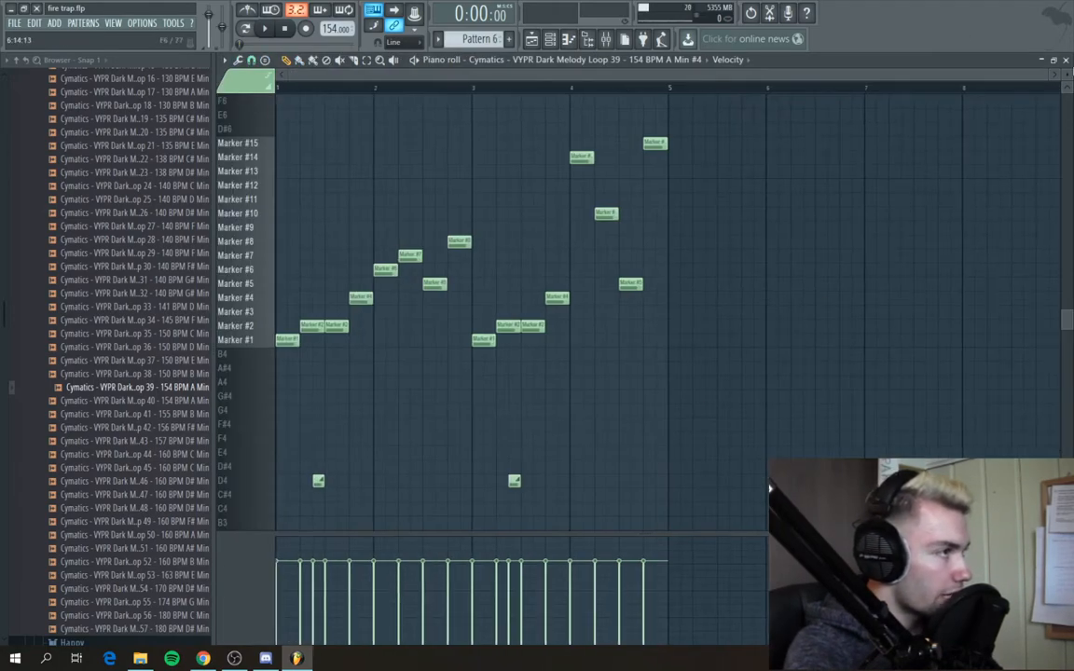
left_click(1067, 61)
key("F6")
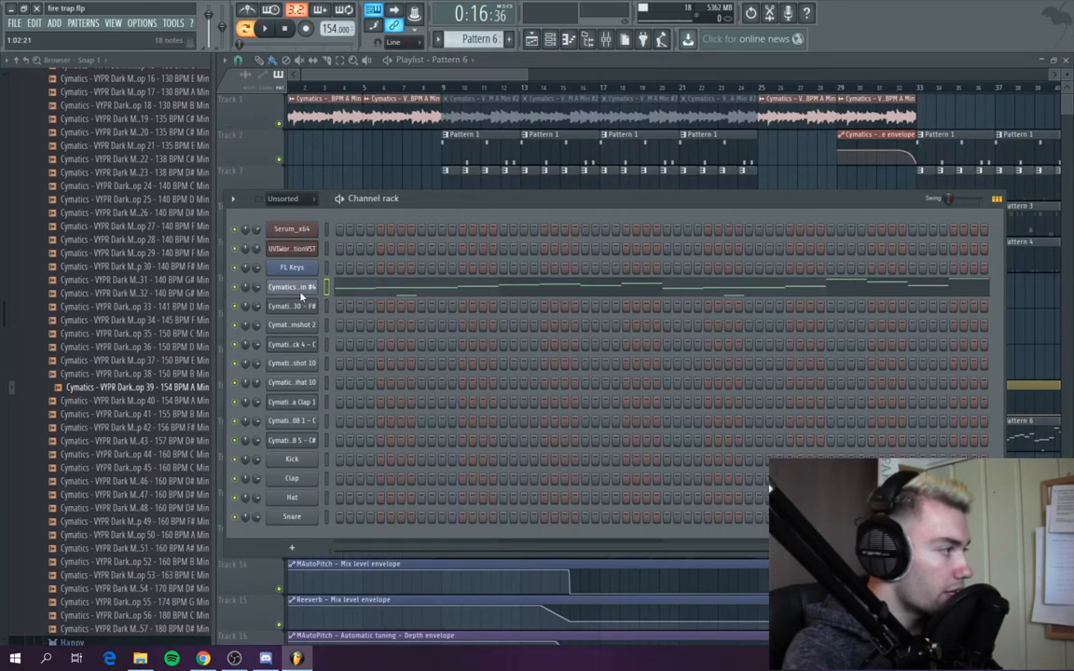
left_click(298, 290)
key("space")
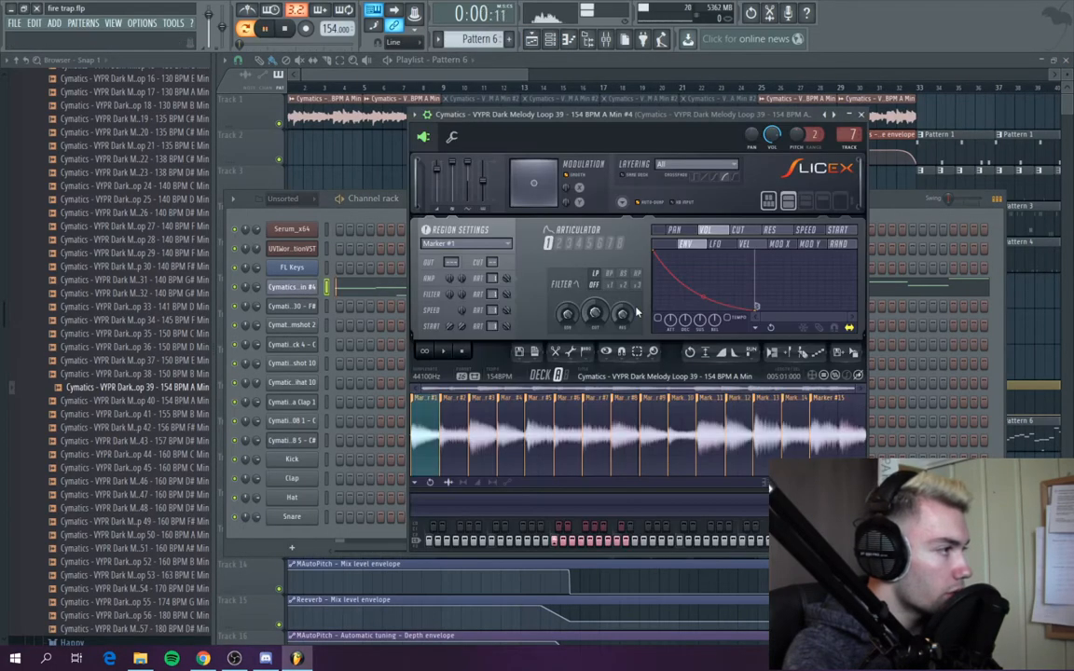
Audition Pattern 6's sliced melody notes in the piano roll, and check the Gross Beat effect on its mixer track.
left_click(376, 211)
left_click(474, 284)
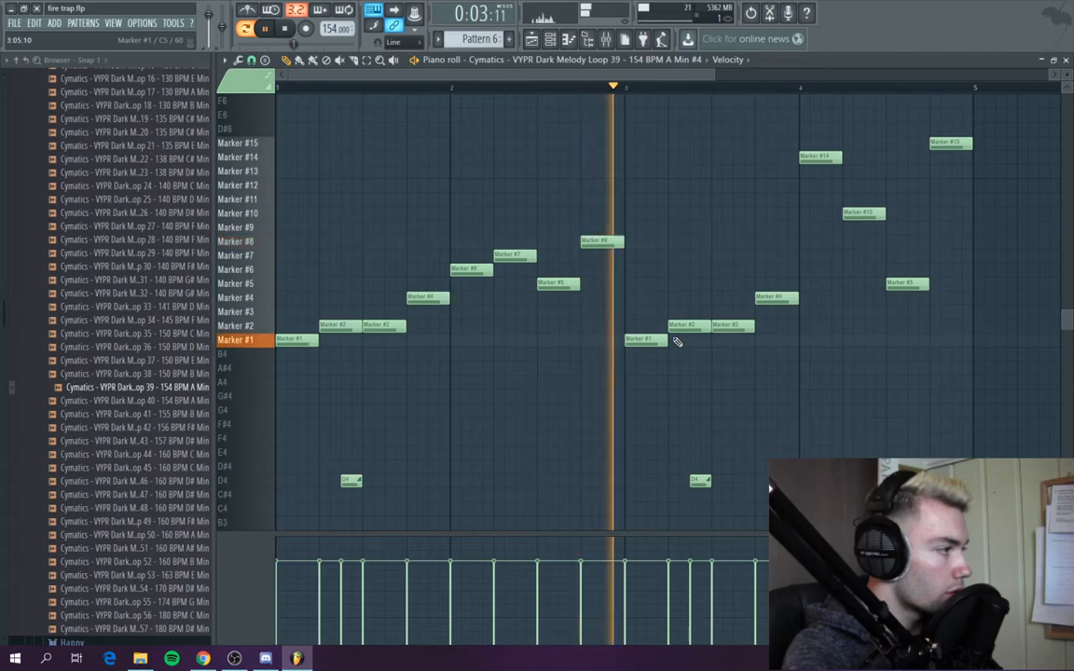
scroll(819, 364, "down", 2)
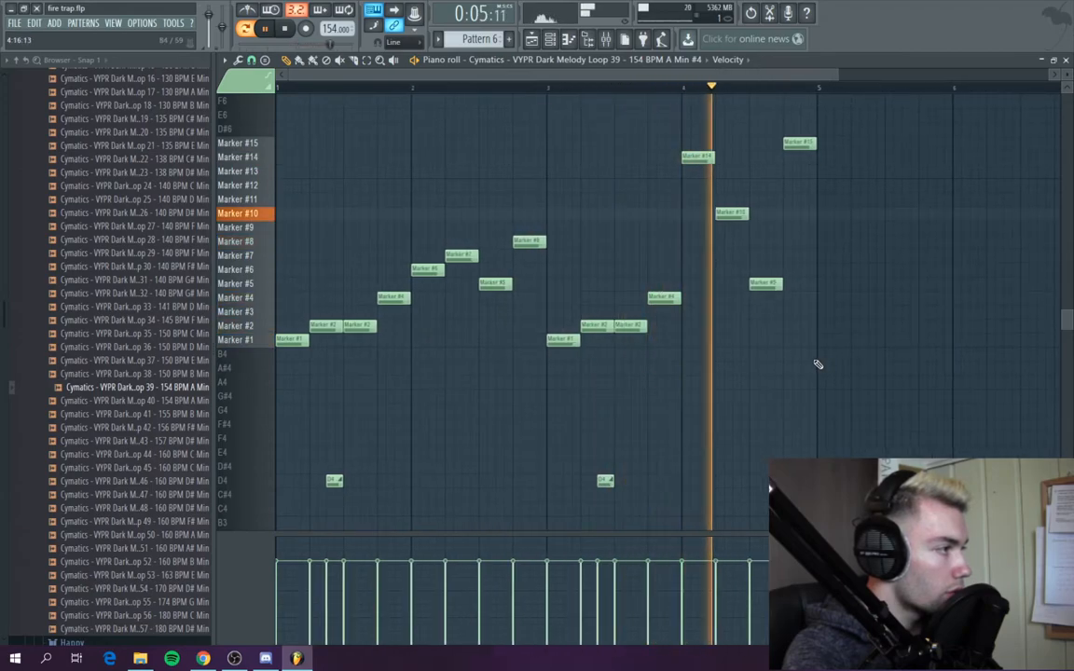
key("space")
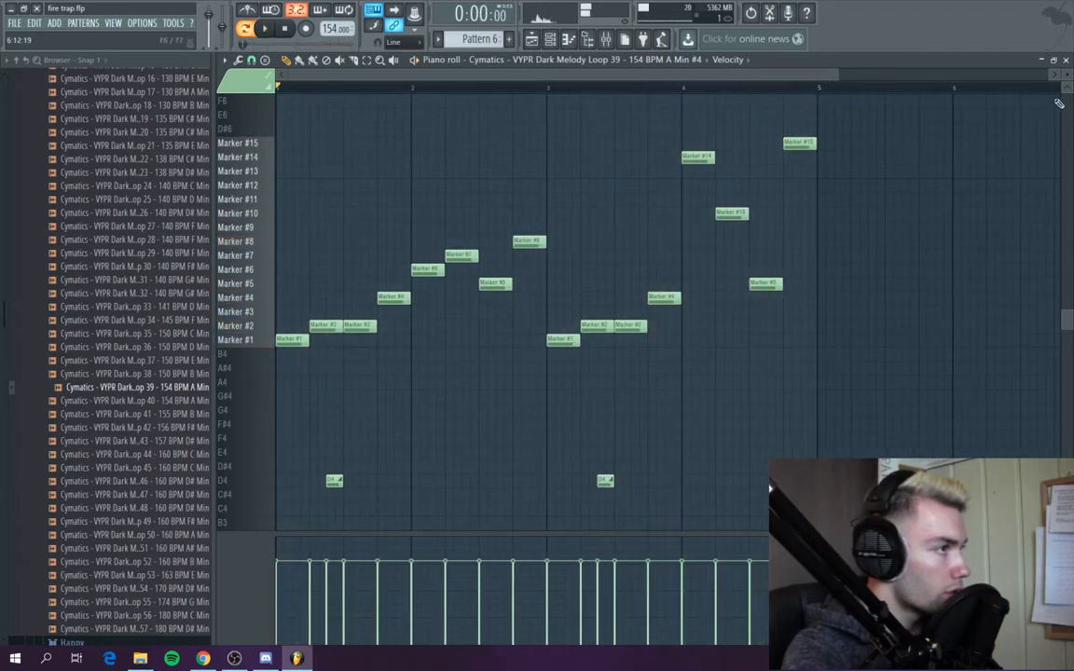
left_click(1066, 60)
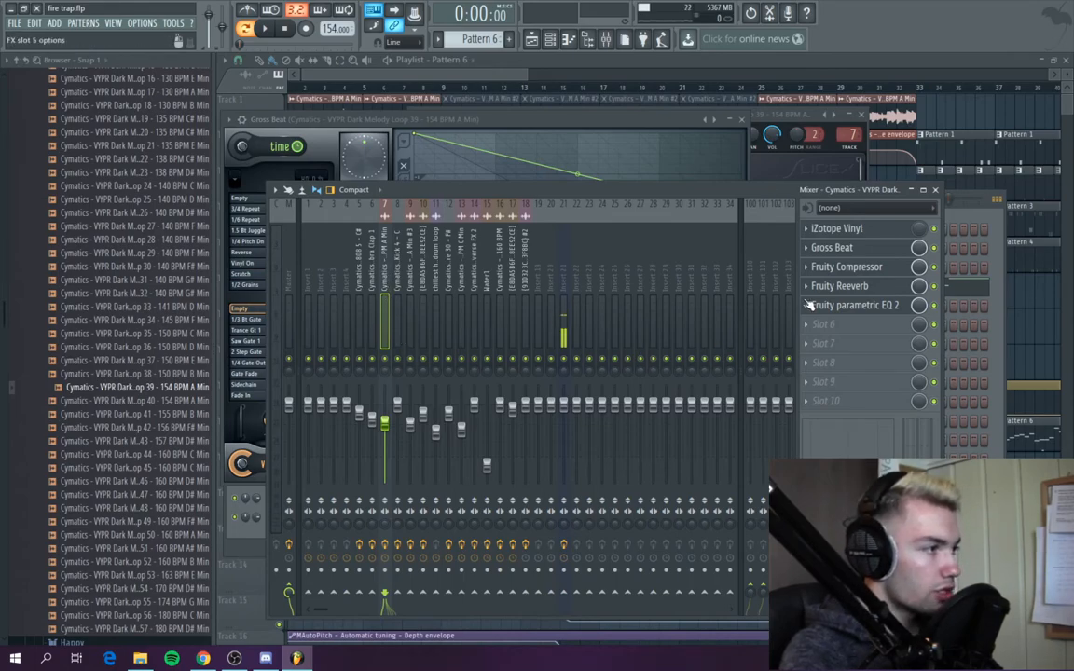
left_click(832, 247)
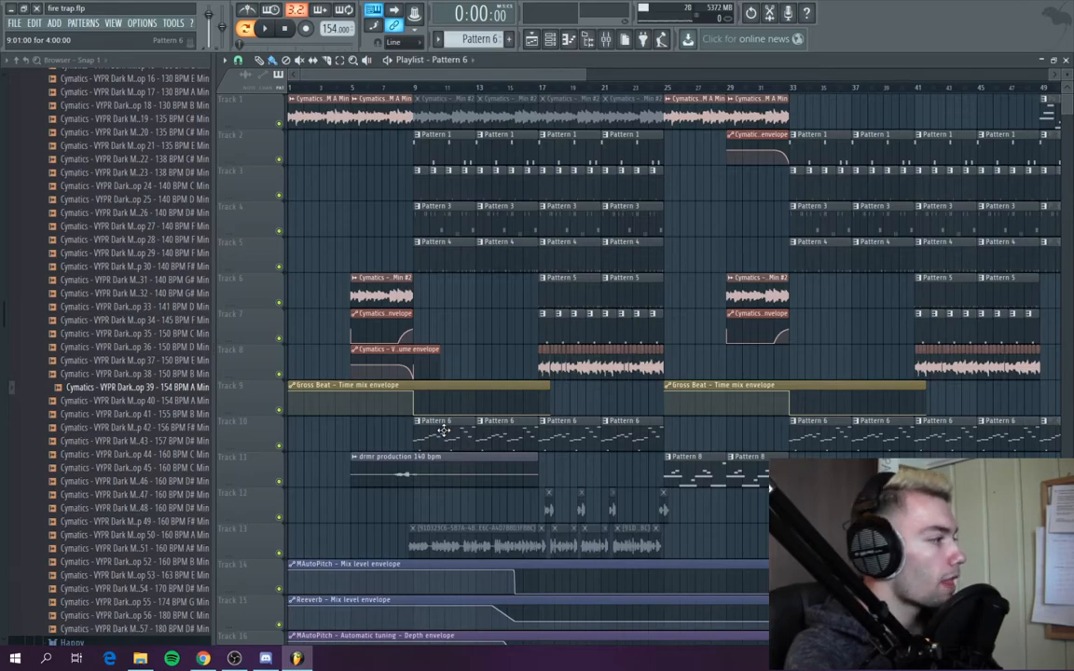
Audition the Delayed 808 5 notes of Pattern 1 in the piano roll.
scroll(444, 268, "up", 3)
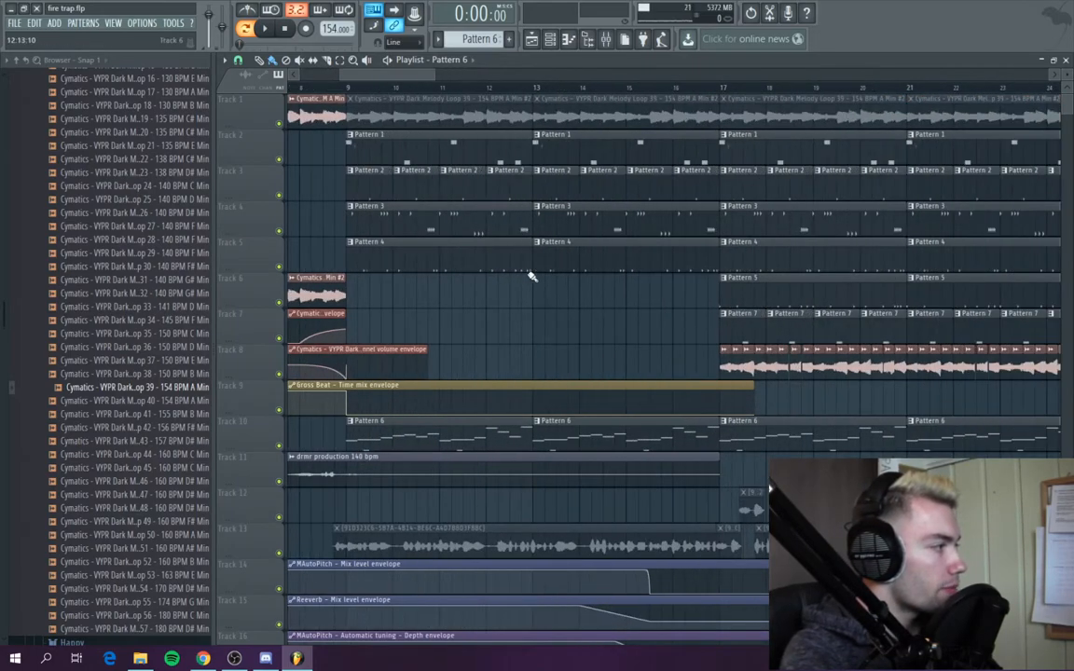
double_click(399, 158)
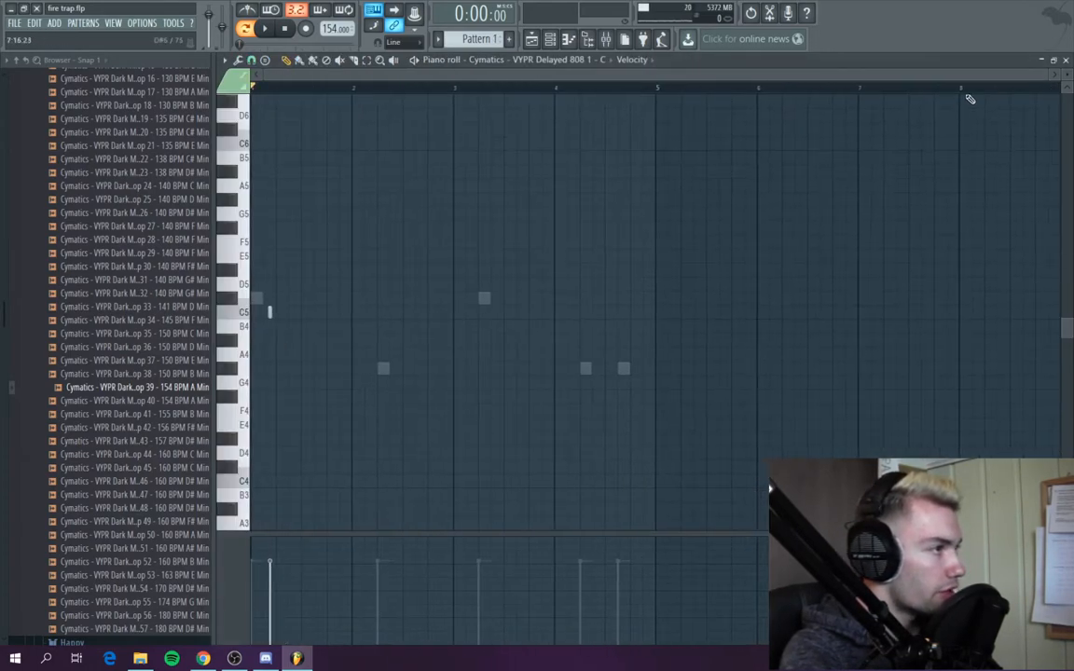
left_click(1066, 60)
left_click(361, 444)
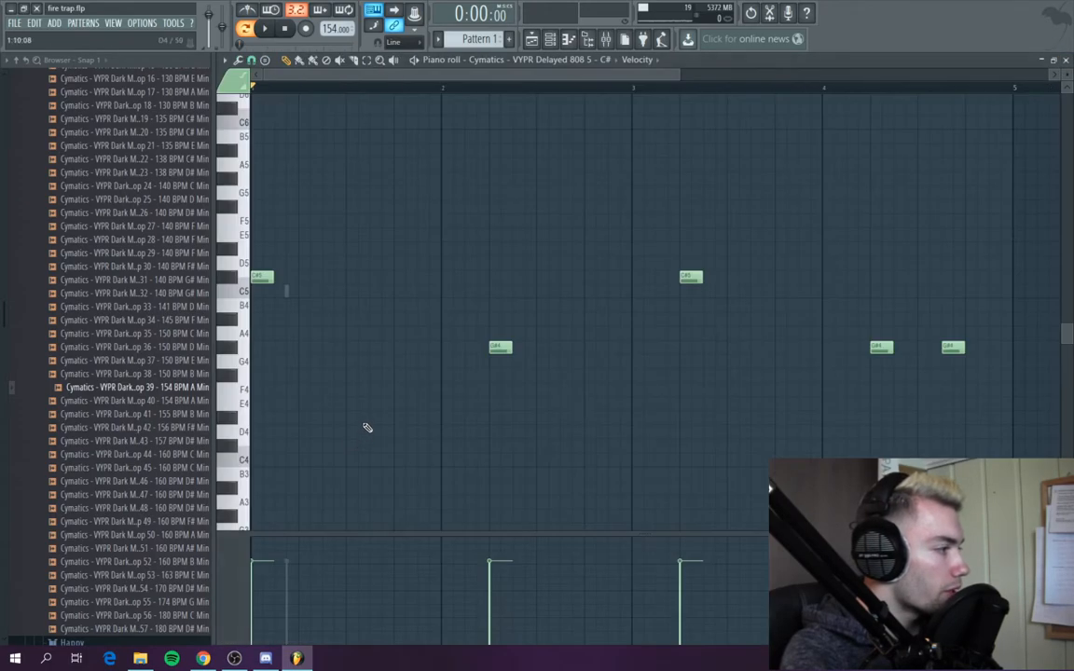
key("space")
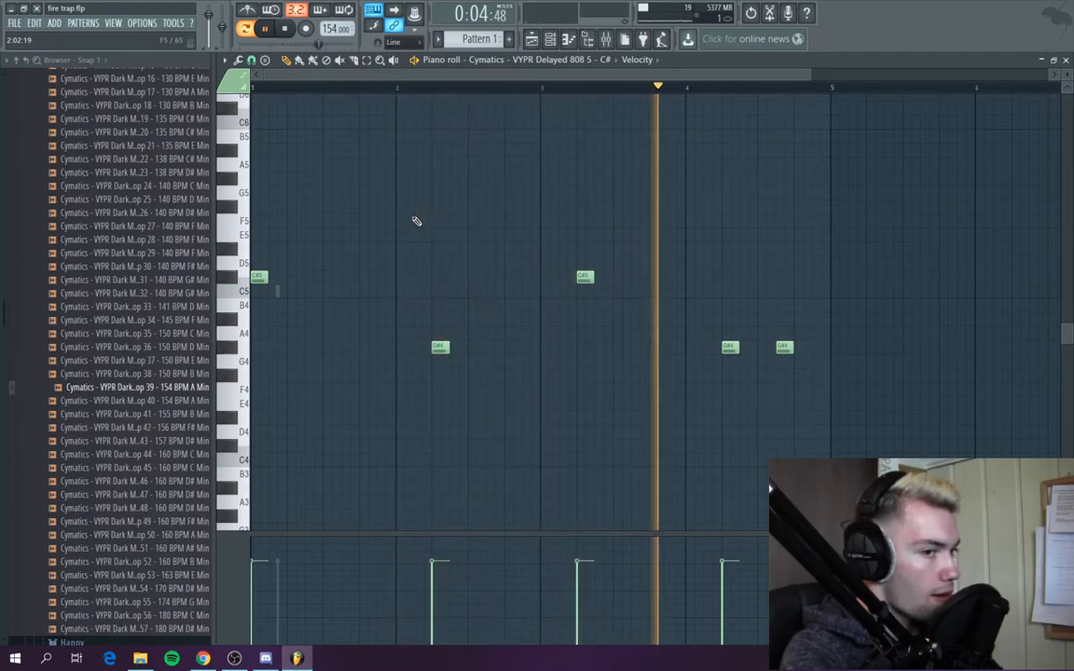
key("space")
Inspect the clap step in Pattern 2 in the channel rack.
left_click(1066, 62)
double_click(373, 182)
left_click(1066, 62)
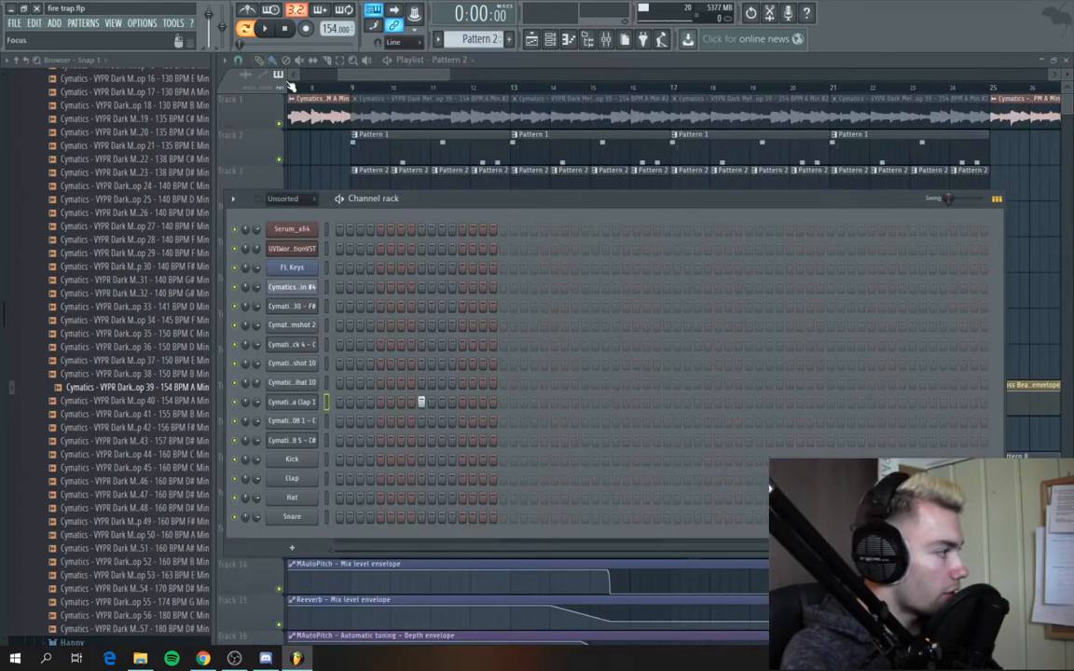
Audition Pattern 3's Cobra Closed Hihat 10 notes in the piano roll.
left_click(420, 78)
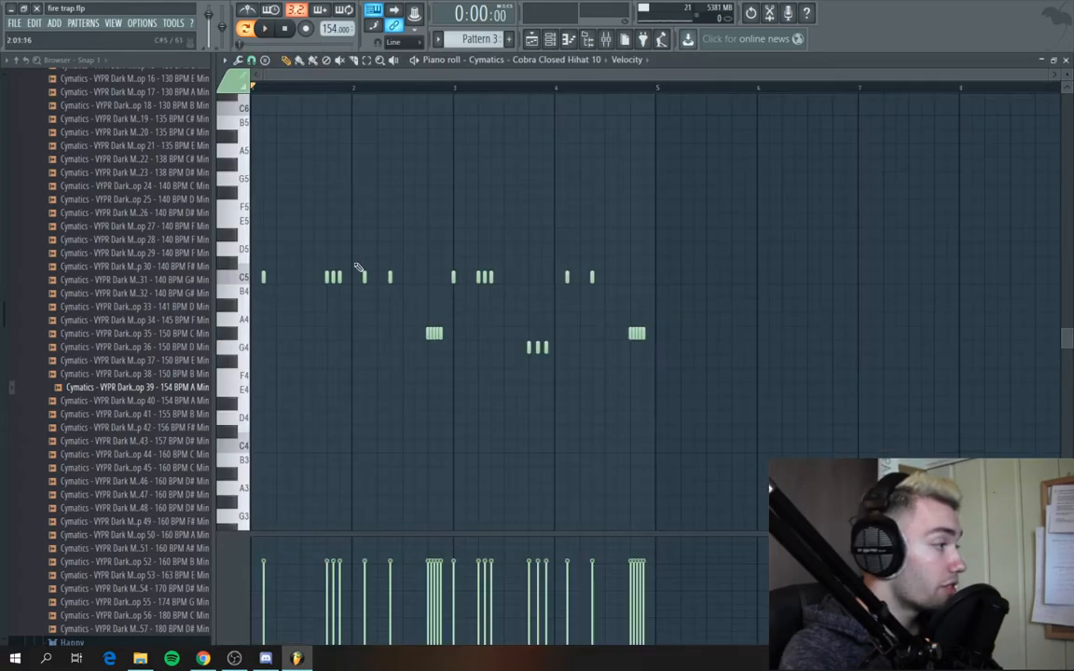
scroll(360, 269, "up", 1)
left_click_drag(378, 75, 263, 92)
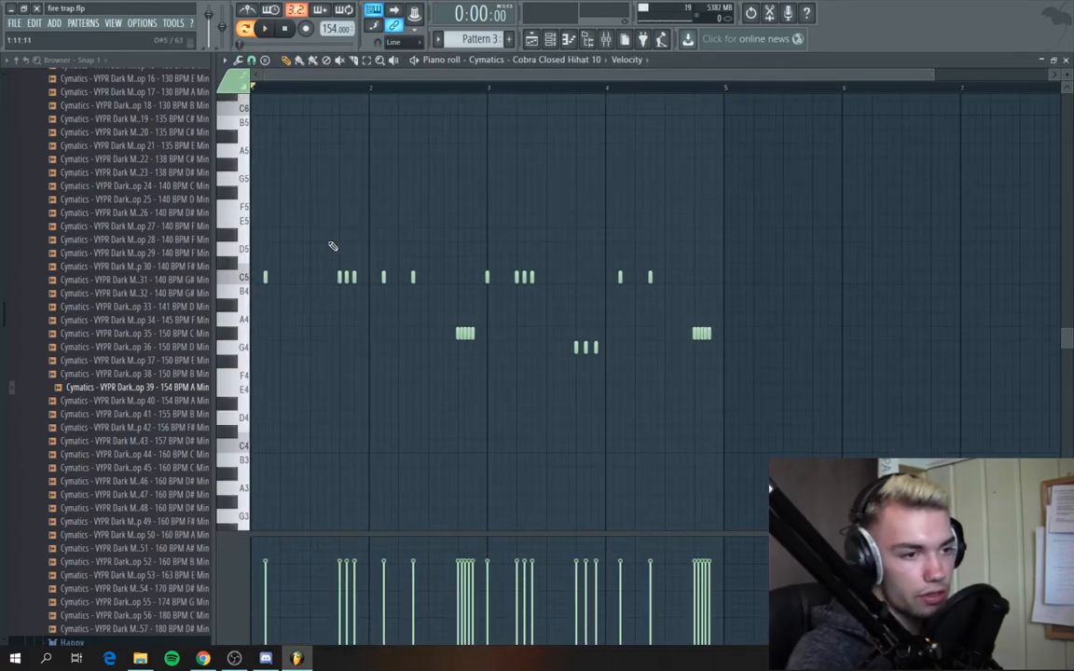
key("space")
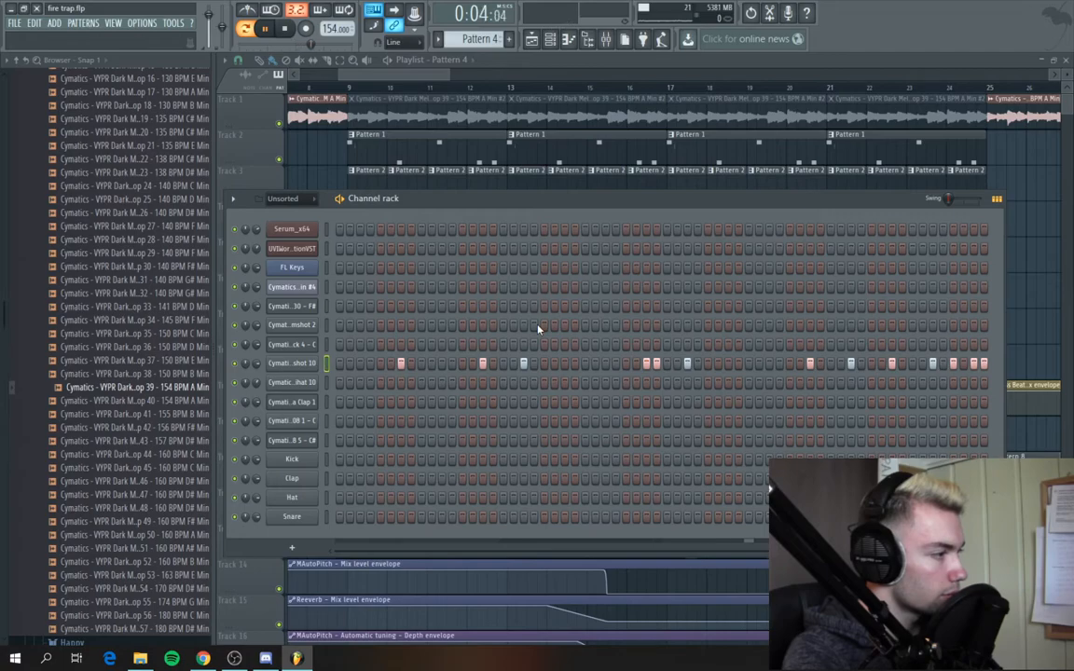
Solo playlist tracks 2 to 5 with Patterns 1 to 4 and play them together from bar 9.
right_click(316, 365)
left_click(354, 365)
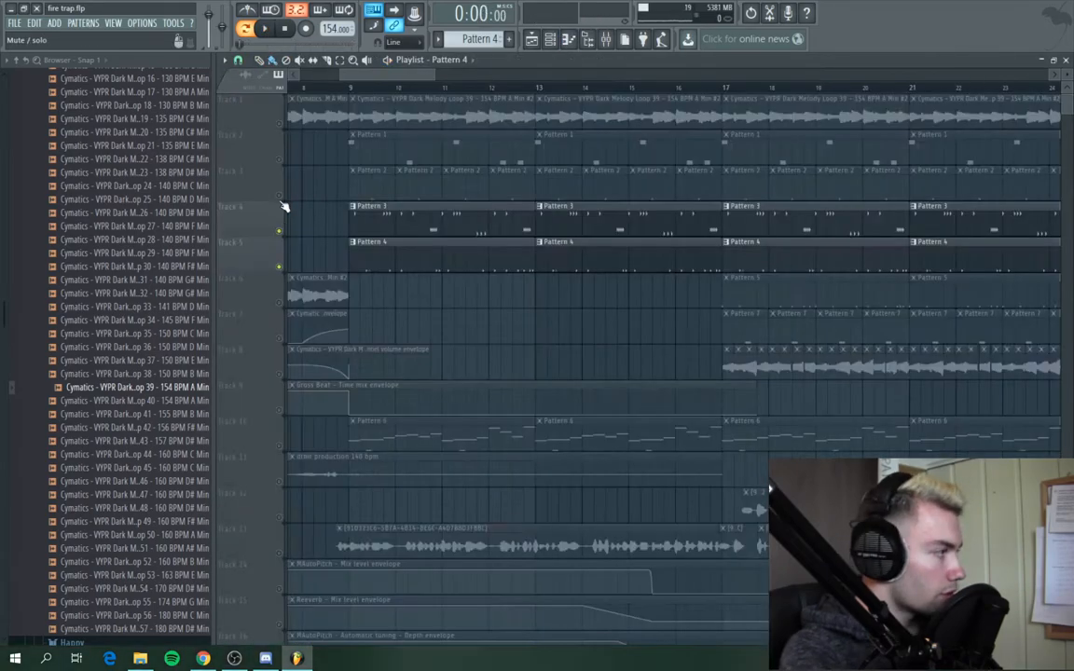
left_click_drag(284, 207, 284, 168)
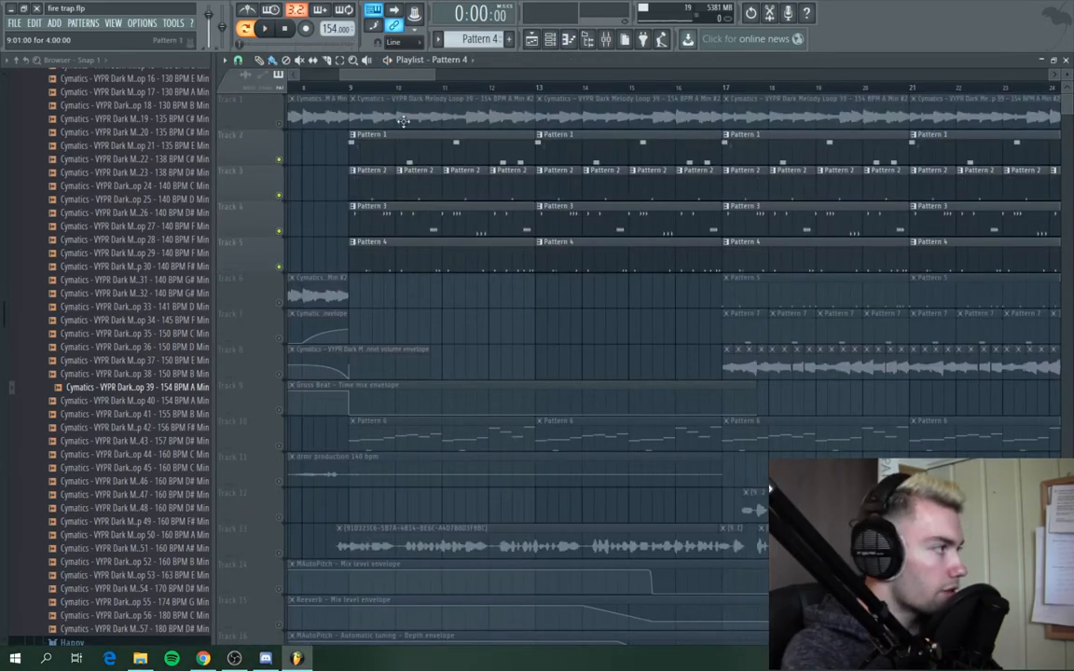
left_click(359, 94)
key("space")
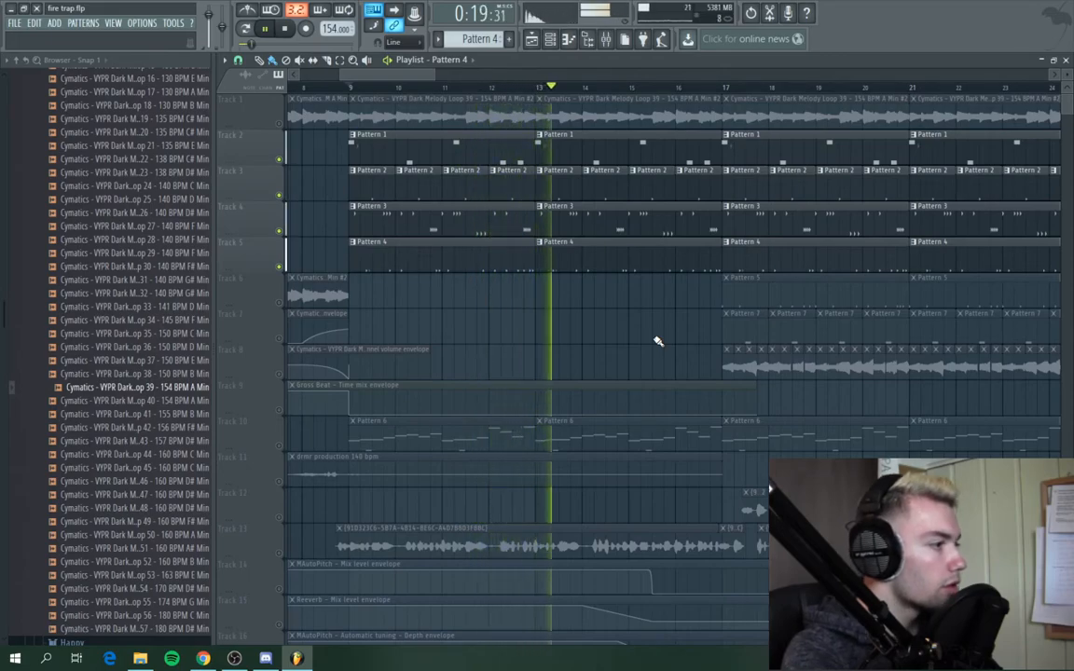
key("space")
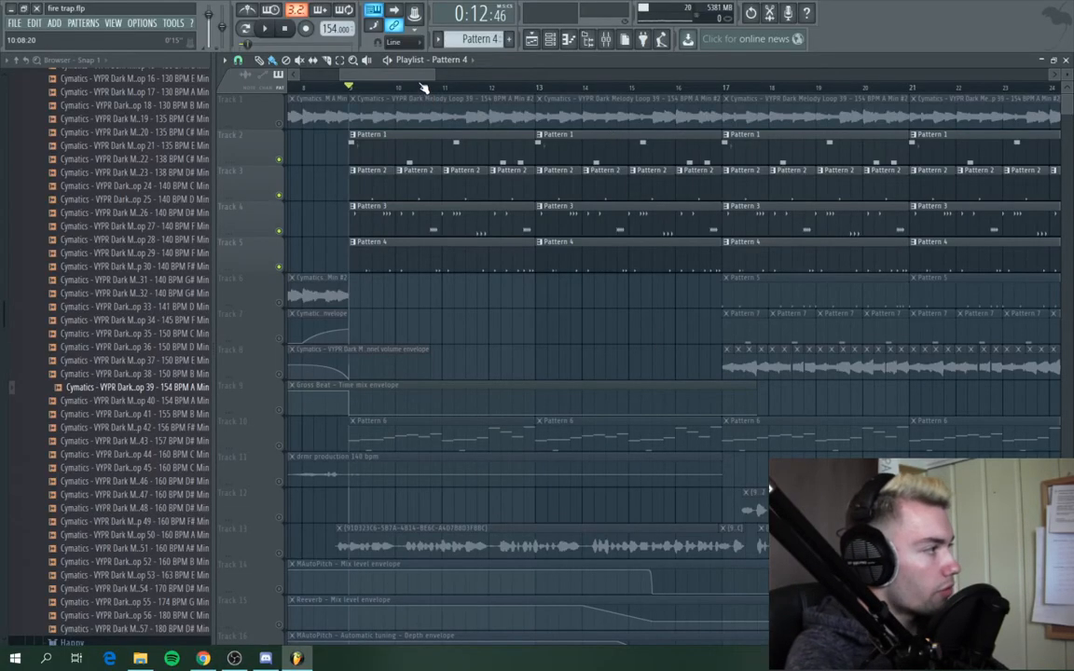
Solo track 6 and play Pattern 5 from bar 17.
scroll(424, 86, "down", 2)
scroll(672, 381, "down", 2)
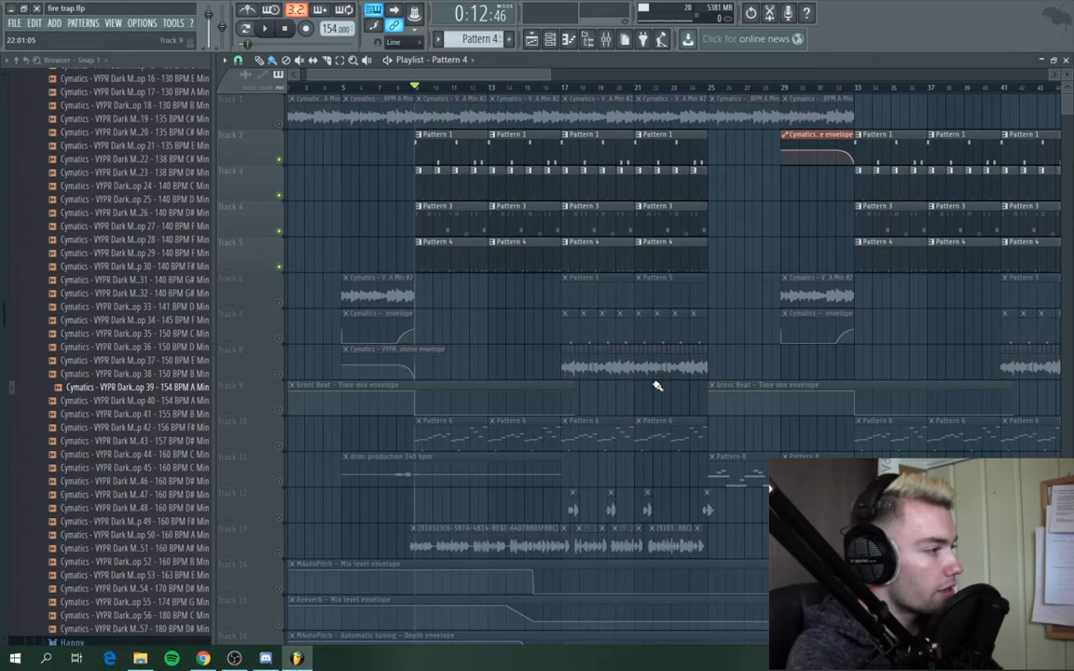
scroll(618, 330, "up", 4)
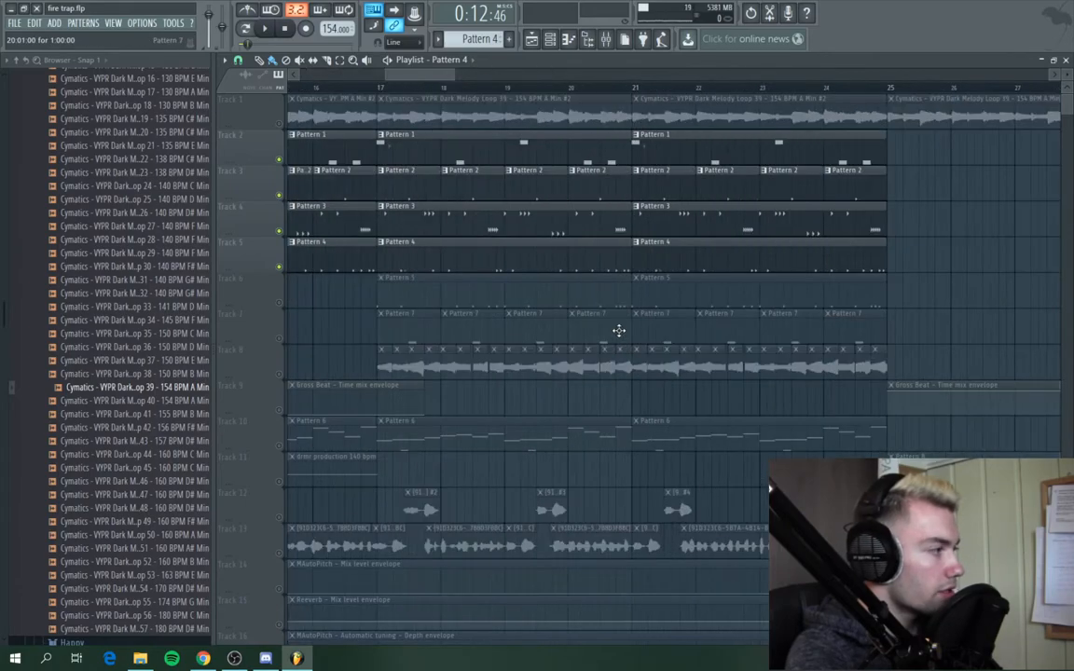
right_click(285, 307)
left_click(379, 87)
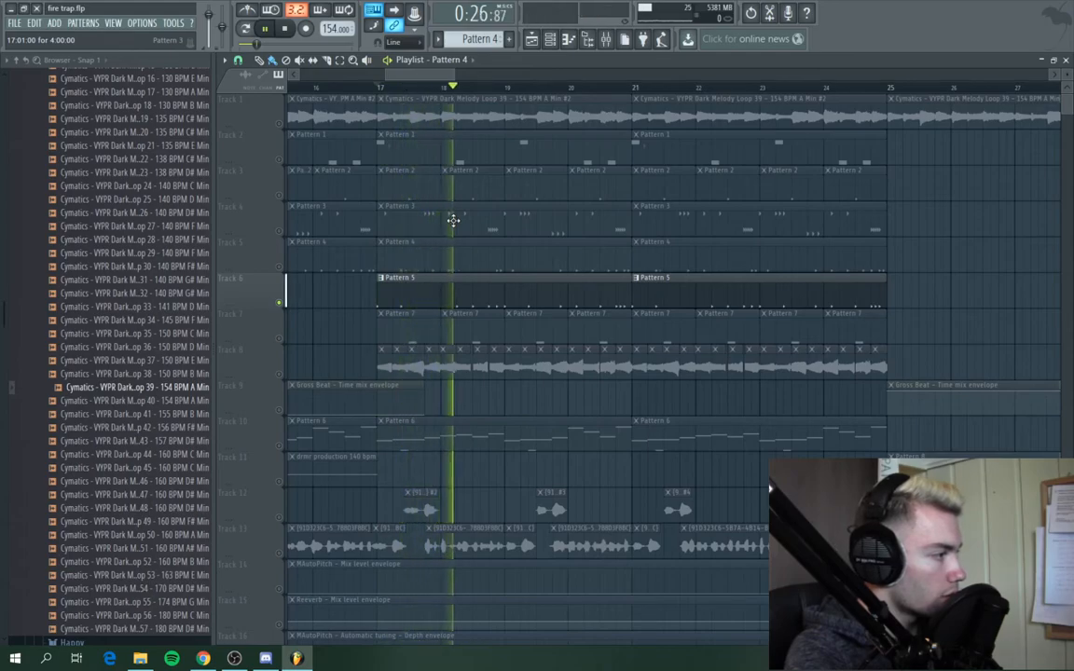
key("space")
Solo track 7 and play Pattern 7 from bar 17.
right_click(273, 340)
left_click(271, 341)
right_click(280, 339)
scroll(393, 357, "up", 3)
key("space")
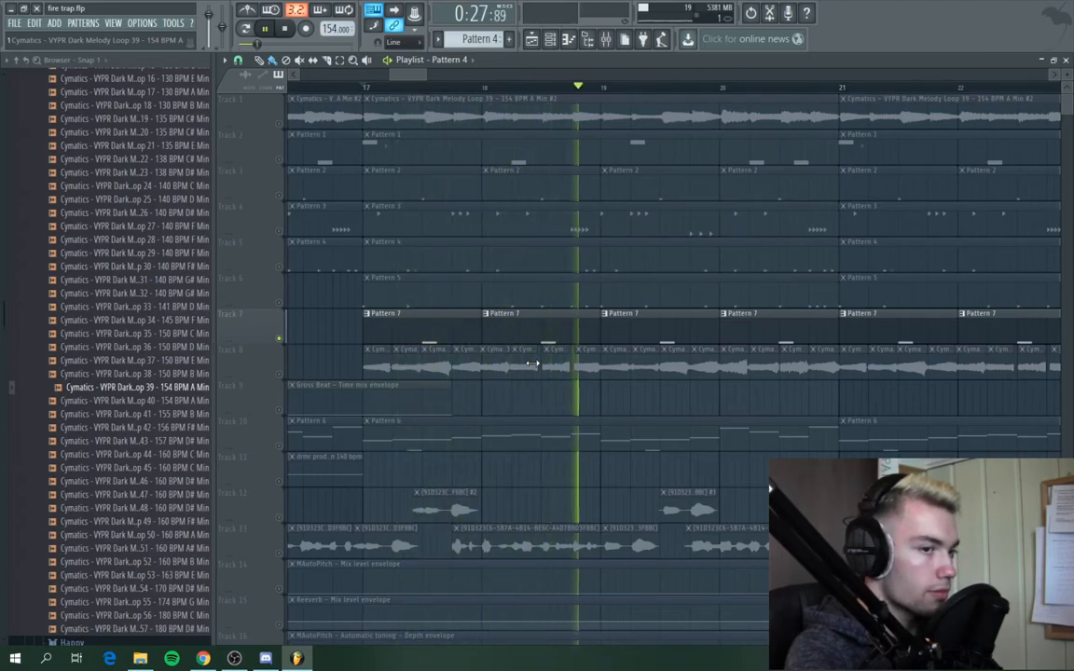
key("space")
Enable track 3 alongside track 7 and play Patterns 2 and 7 from bar 15.
scroll(533, 364, "down", 2)
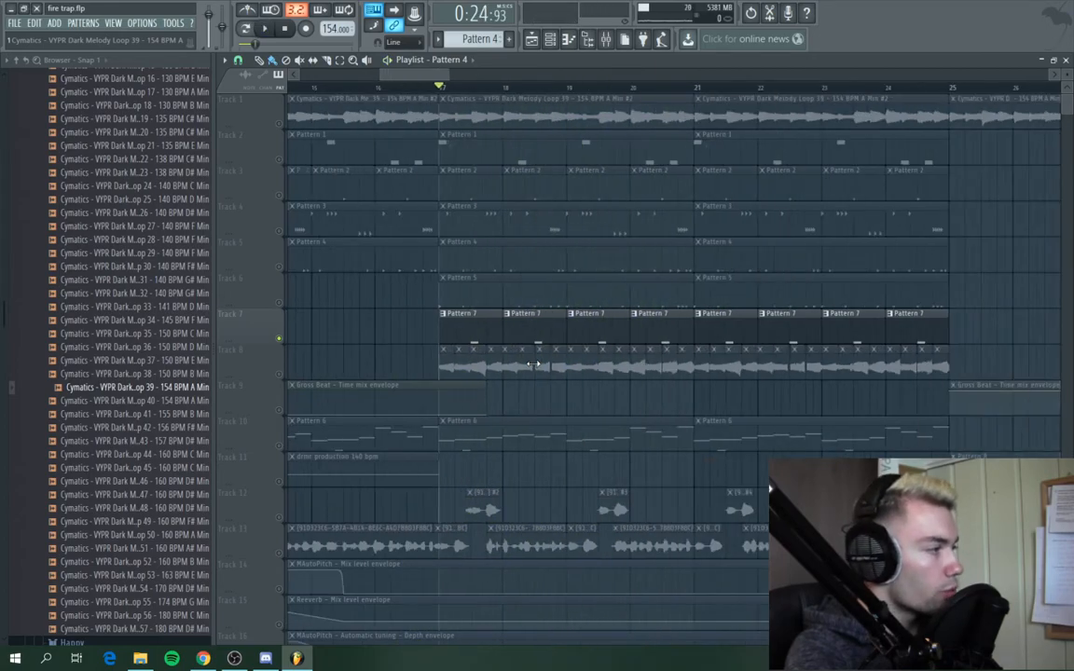
left_click(281, 196)
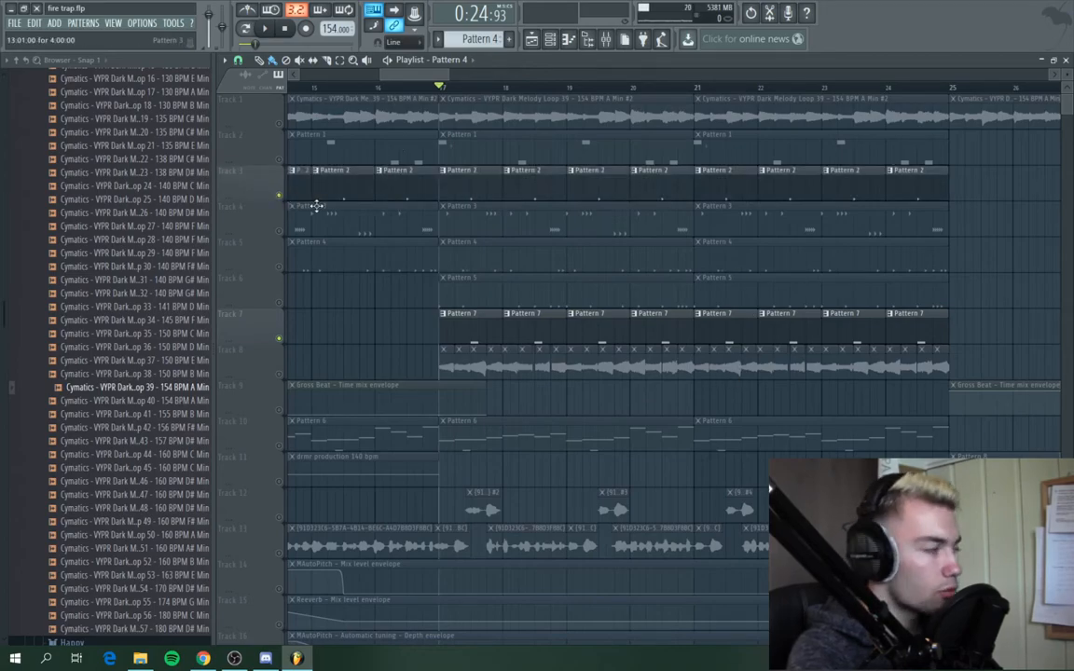
left_click(313, 87)
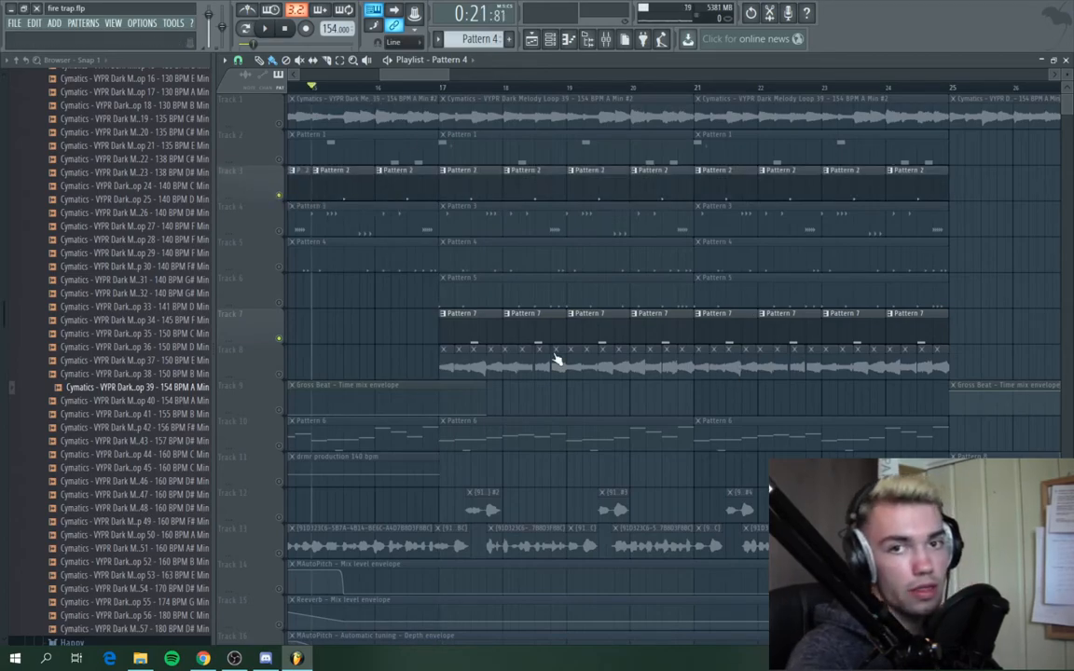
key("space")
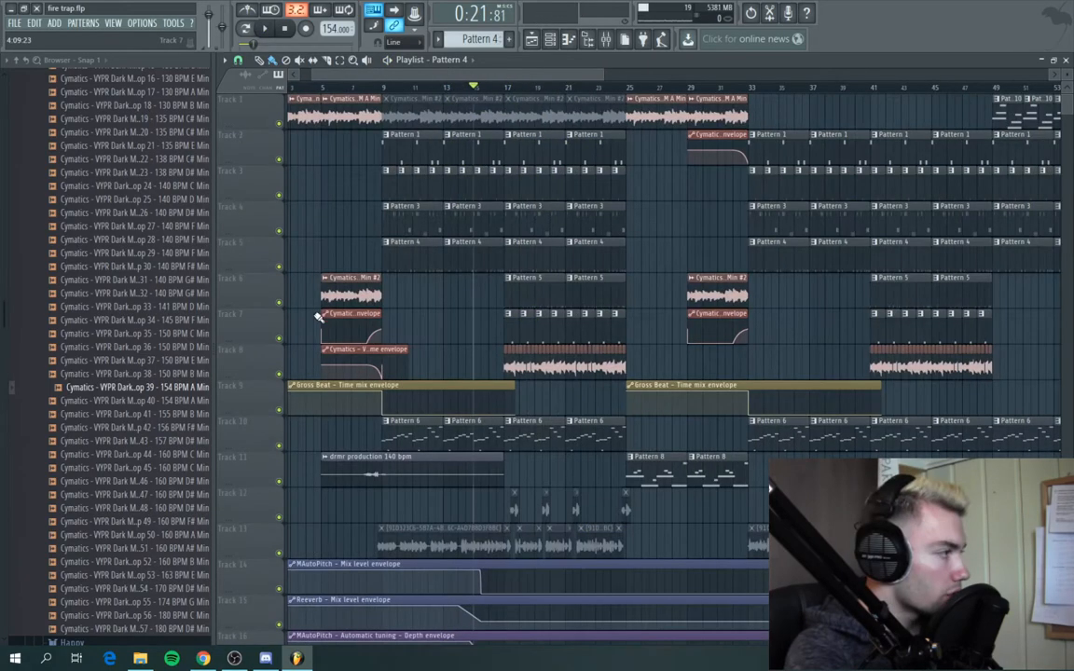
Play the full arrangement from bar 9 with all tracks enabled.
scroll(453, 86, "up", 3)
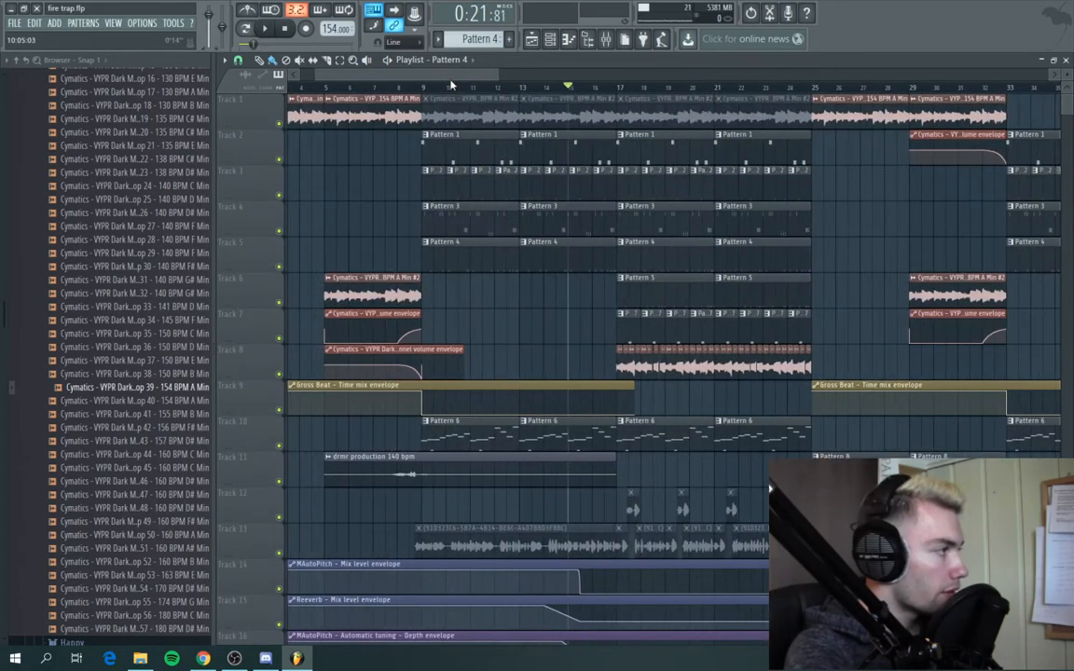
key("space")
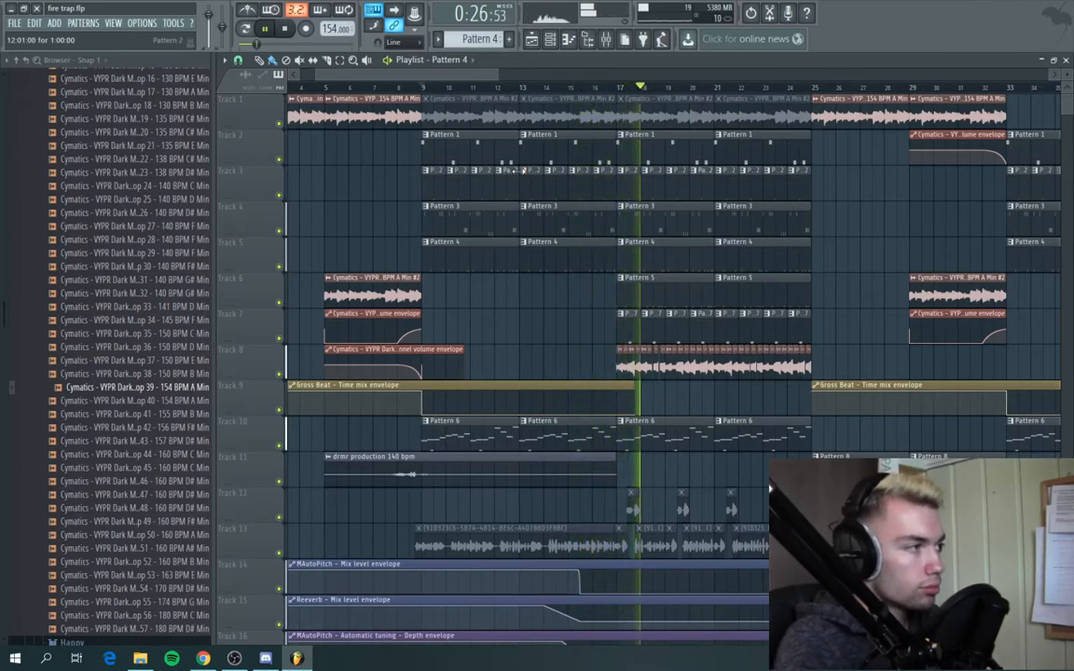
key("space")
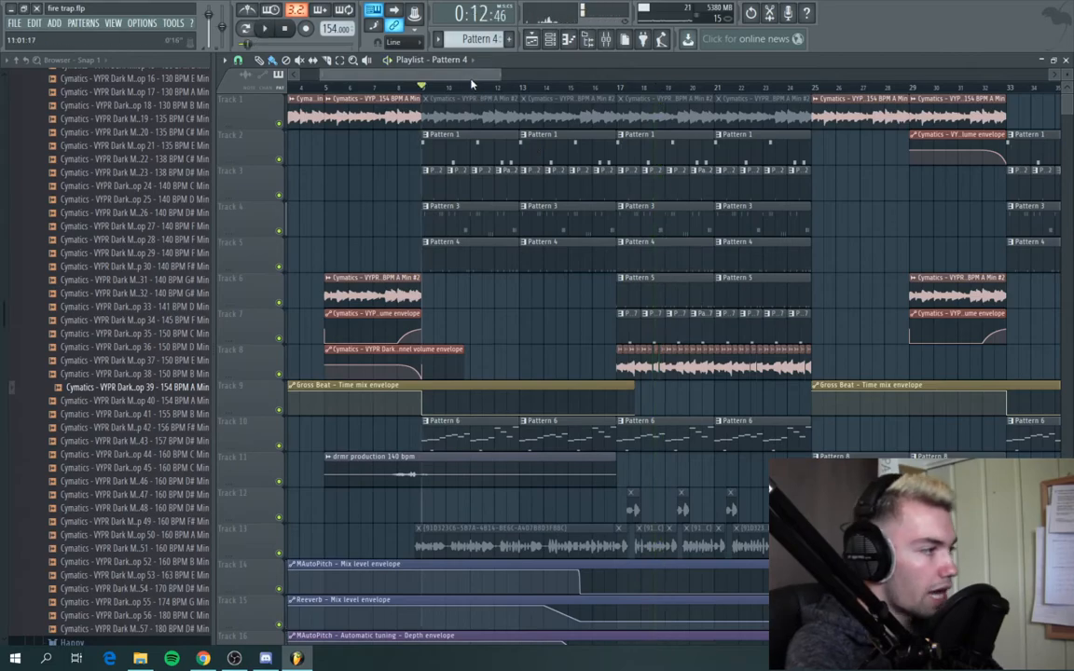
Solo track 8 with the chopped melody loop clips starting at bar 17.
scroll(645, 232, "right", 2)
scroll(645, 232, "up", 2)
right_click(279, 374)
scroll(436, 189, "up", 2)
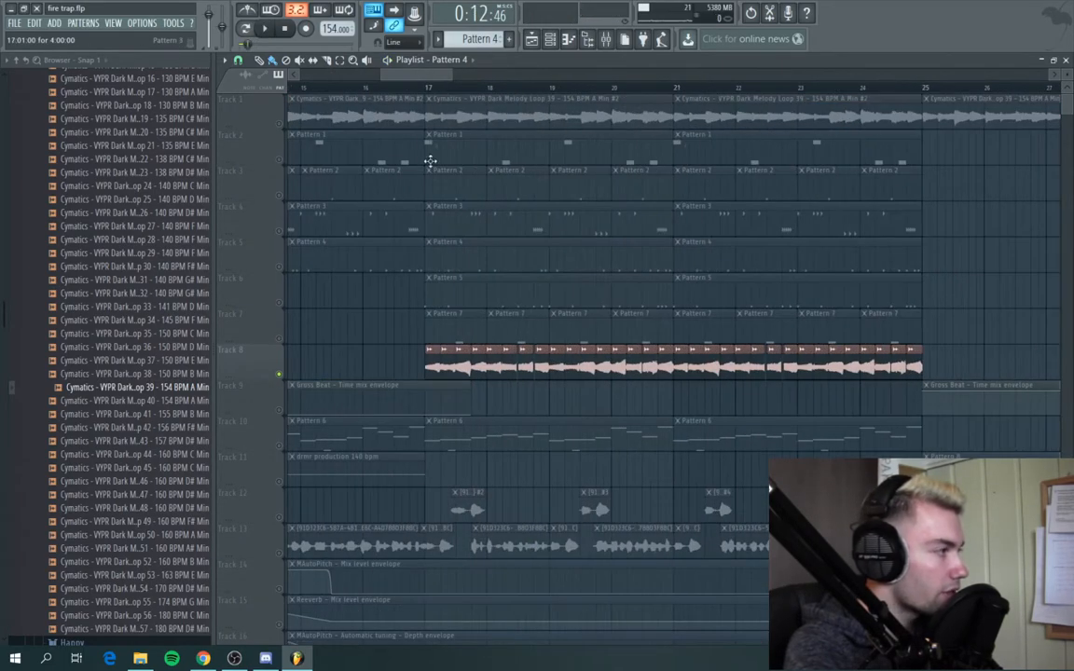
Play the soloed chopped loop on track 8 from bar 17, and view its sampler's pitch and reverse settings.
key("space")
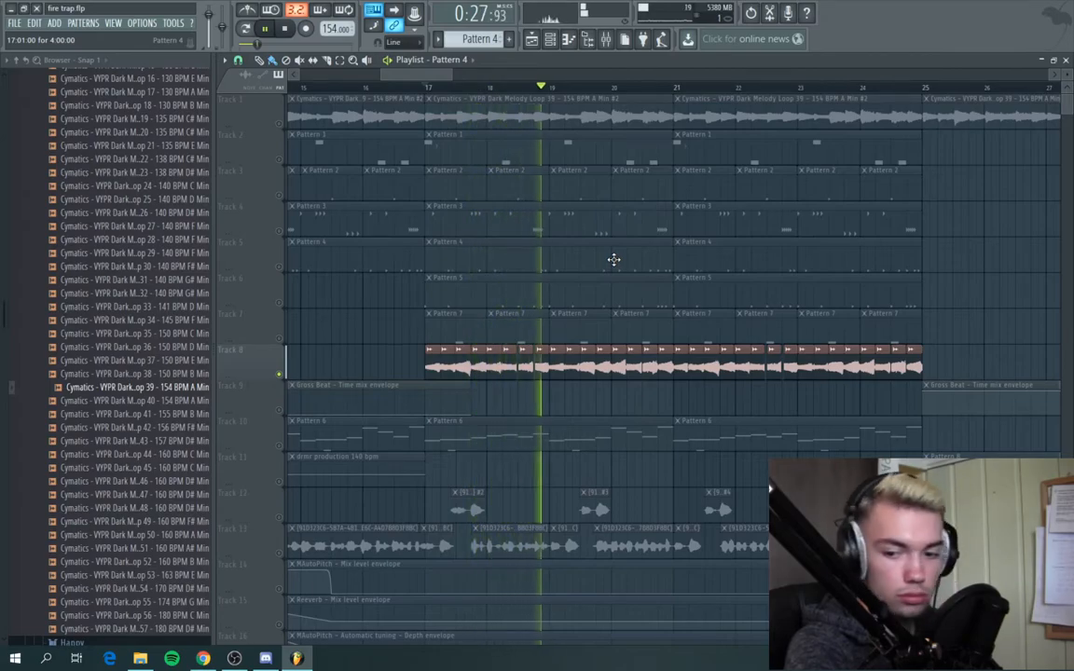
key("space")
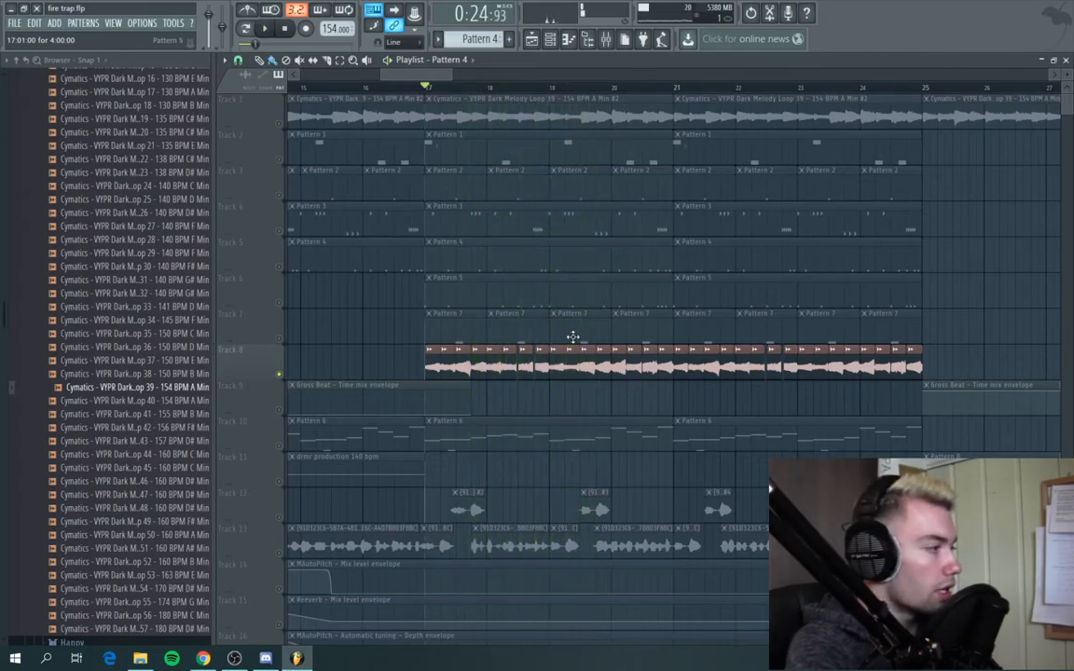
scroll(513, 117, "down", 2)
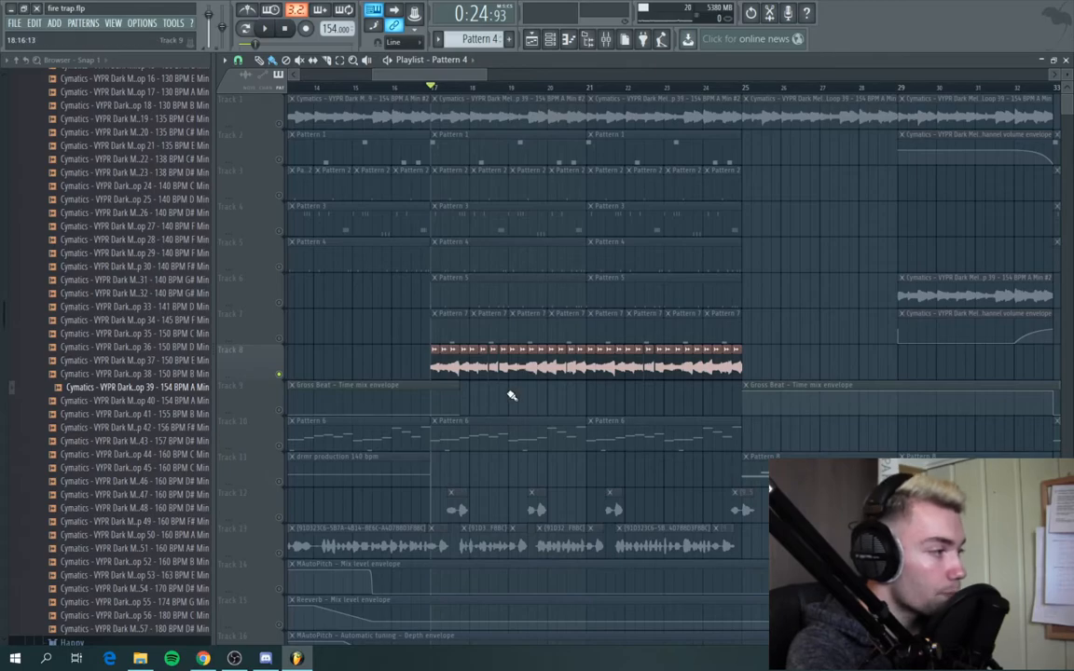
scroll(458, 378, "up", 2)
double_click(445, 372)
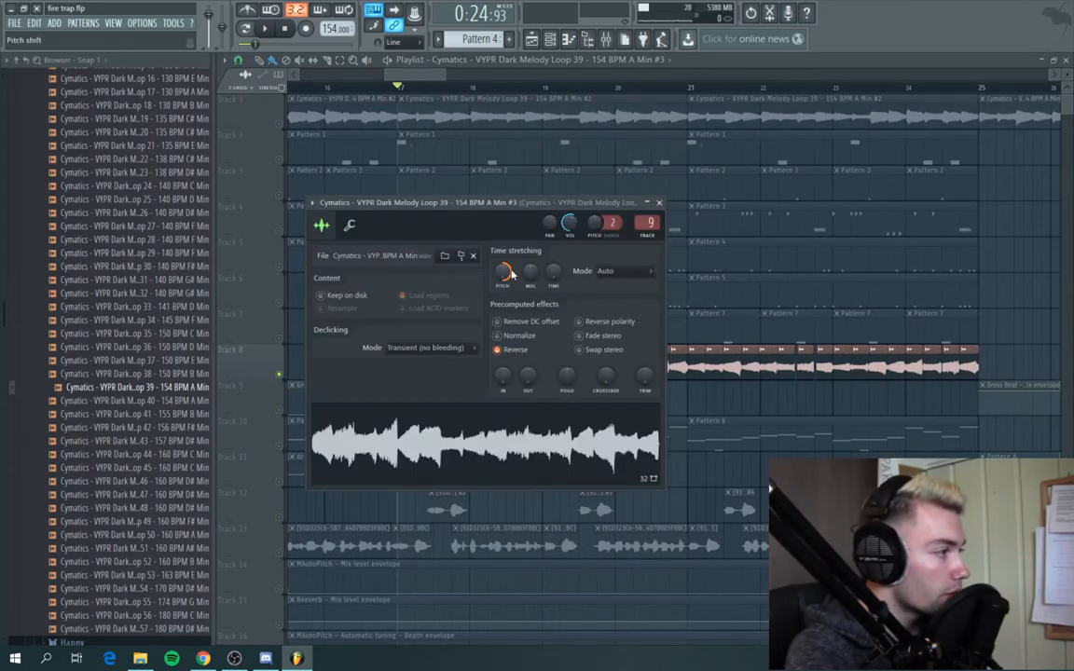
left_click(659, 204)
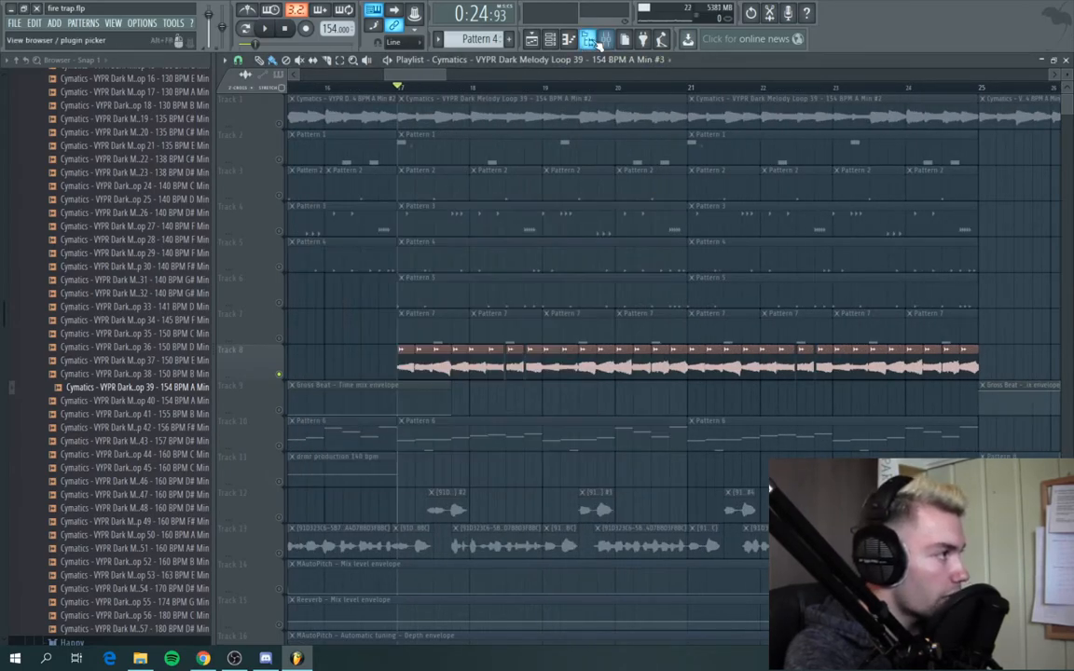
View Fruity Reeverb 2 and Fruity Parametric EQ 2 on the chopped loop's mixer channel while playing it from bar 17.
left_click(420, 76)
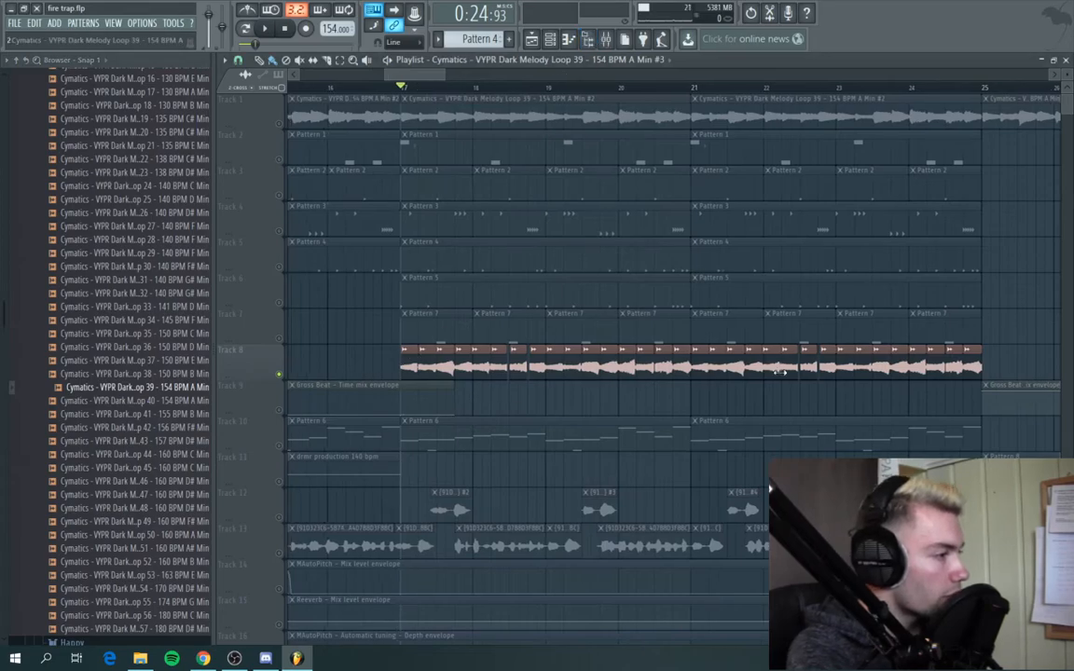
left_click(606, 39)
left_click(870, 230)
left_click(856, 250)
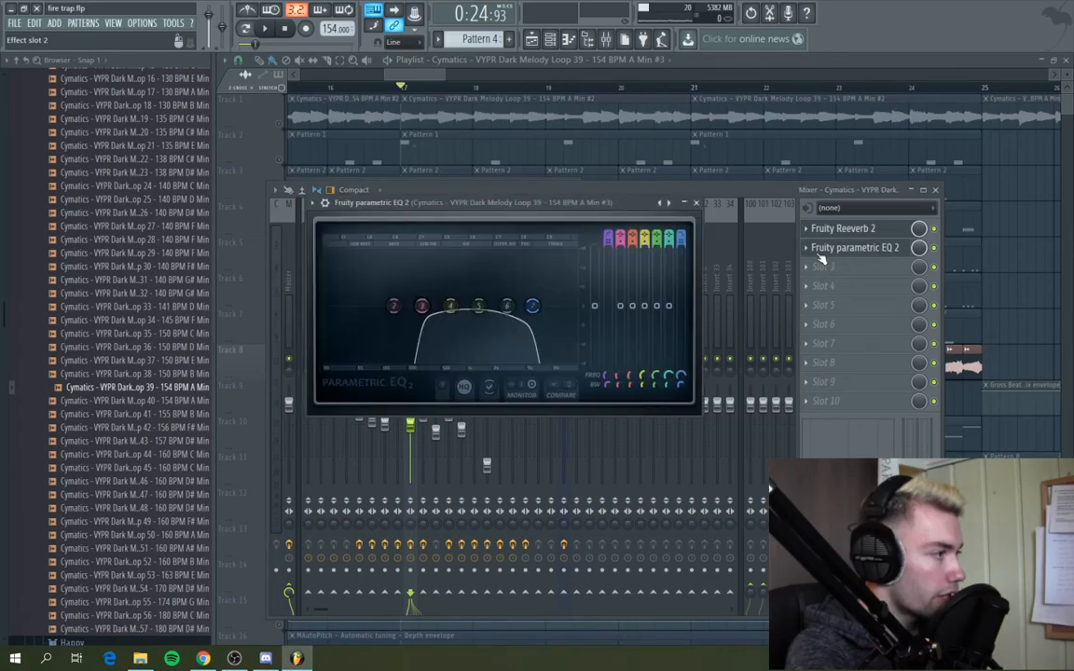
key("space")
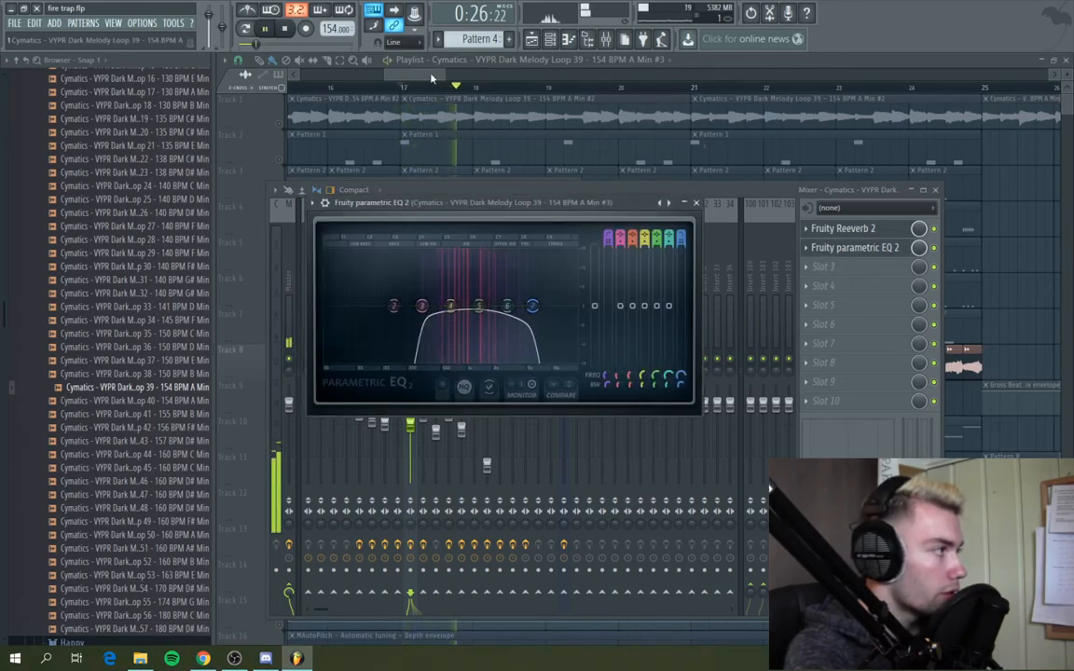
key("space")
left_click_drag(430, 74, 437, 76)
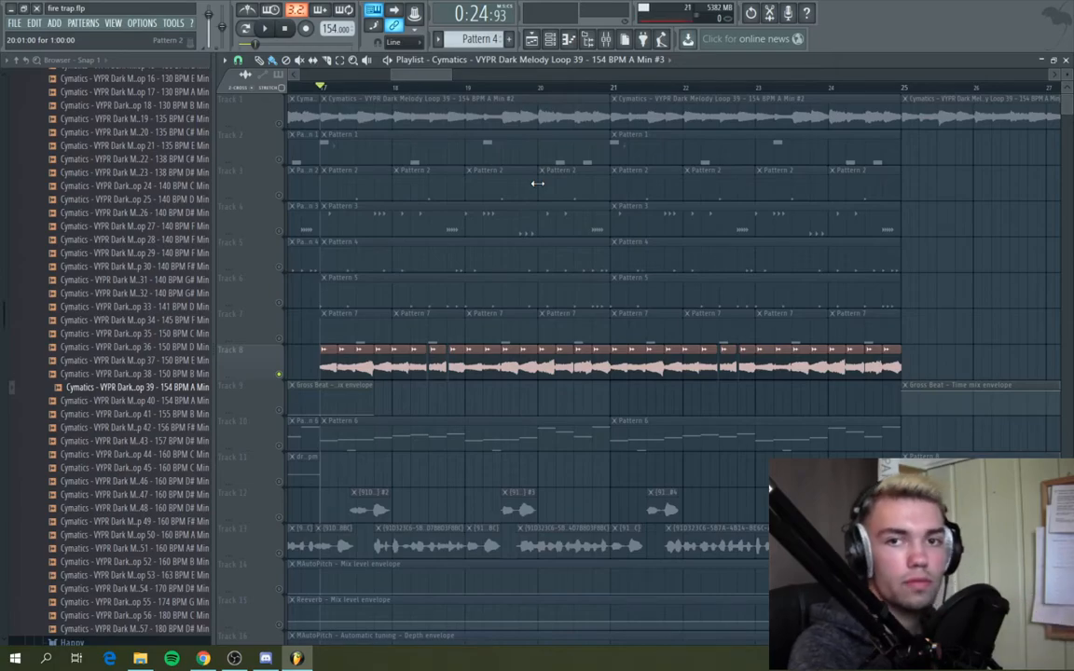
Unsolo track 8 and play the full arrangement from the melody break at bar 25.
right_click(280, 374)
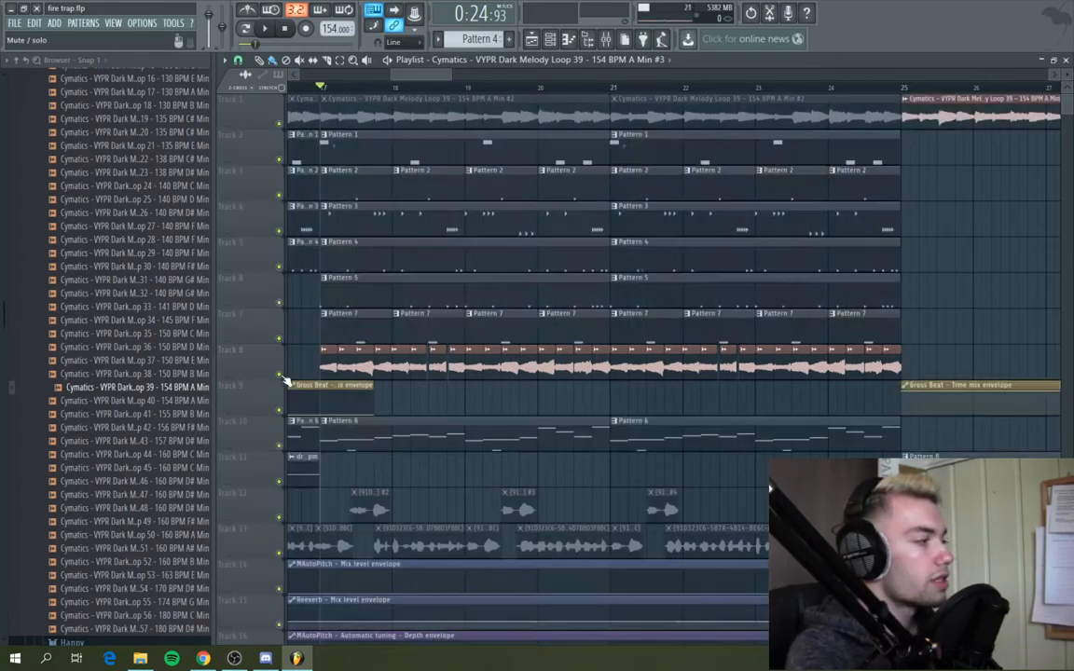
scroll(449, 86, "down", 4)
left_click(424, 93)
scroll(476, 348, "up", 4)
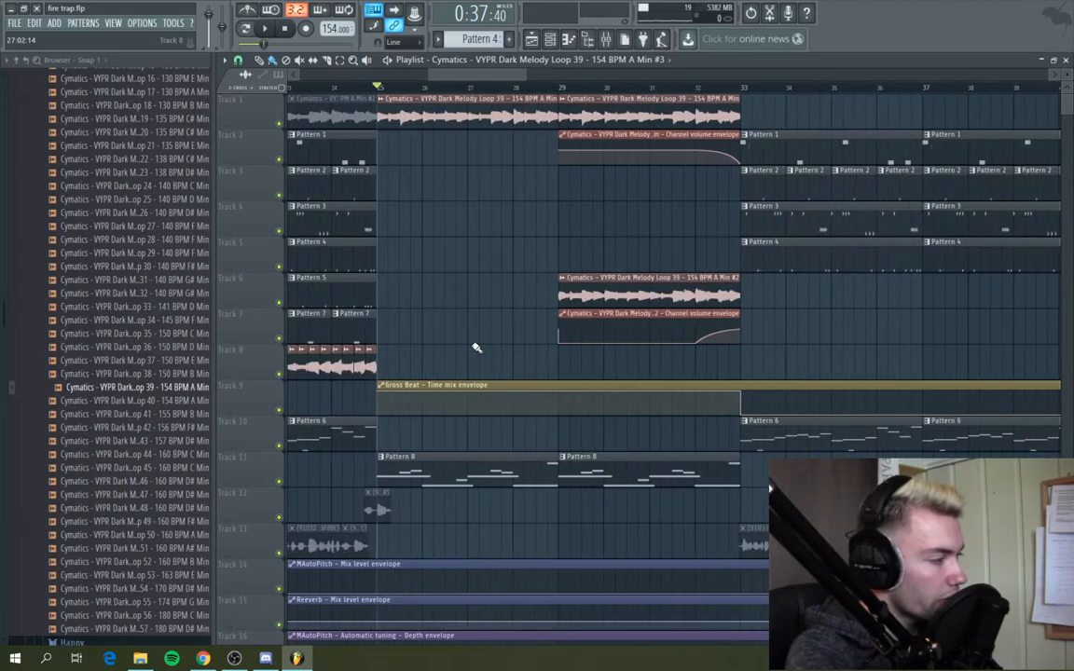
key("space")
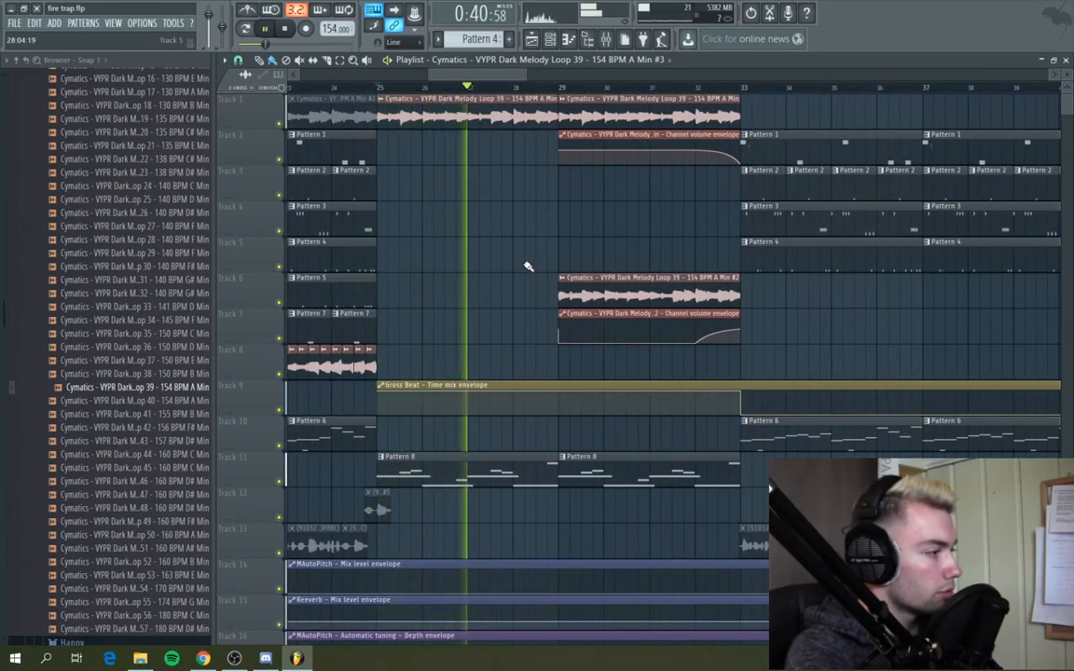
key("space")
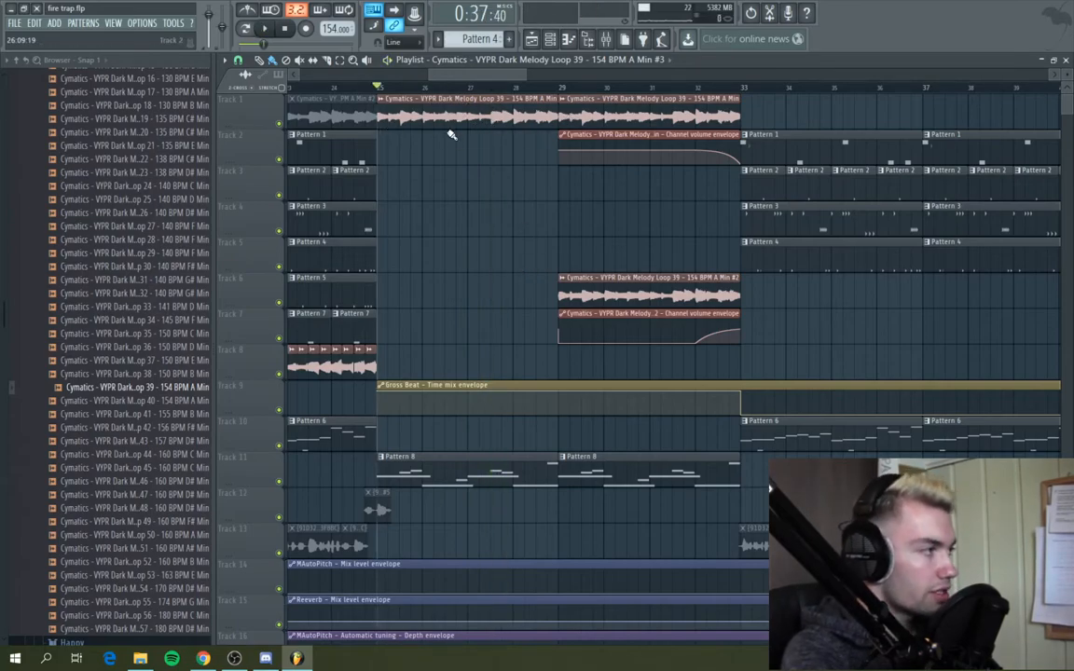
Open Pattern 8 from track 11 in the piano roll and play its Serum notes on their own.
double_click(432, 473)
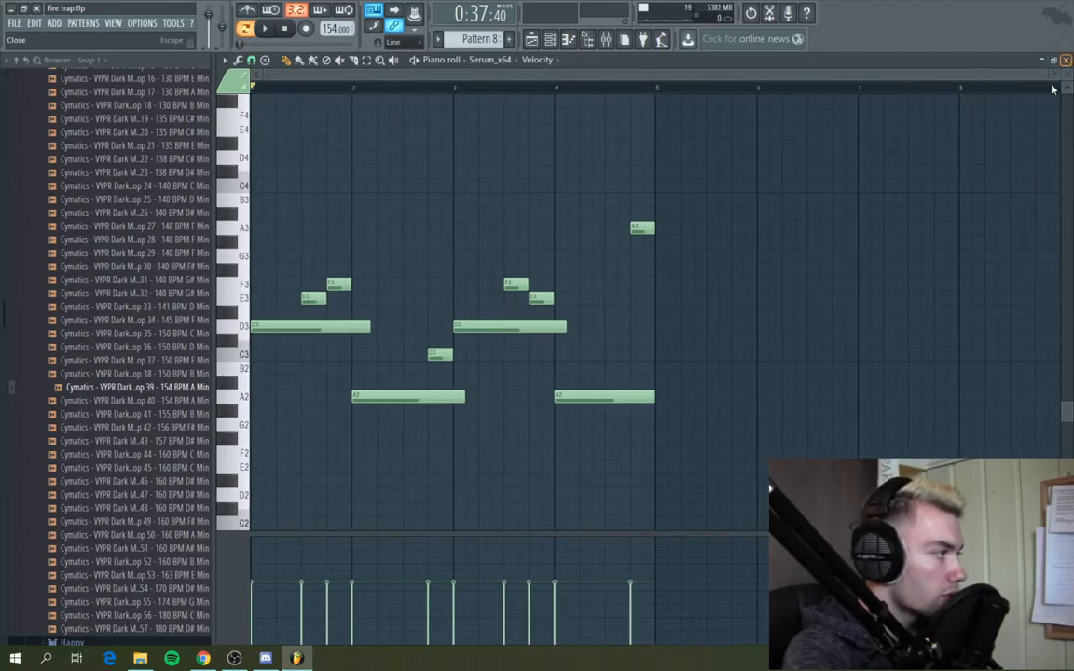
key("space")
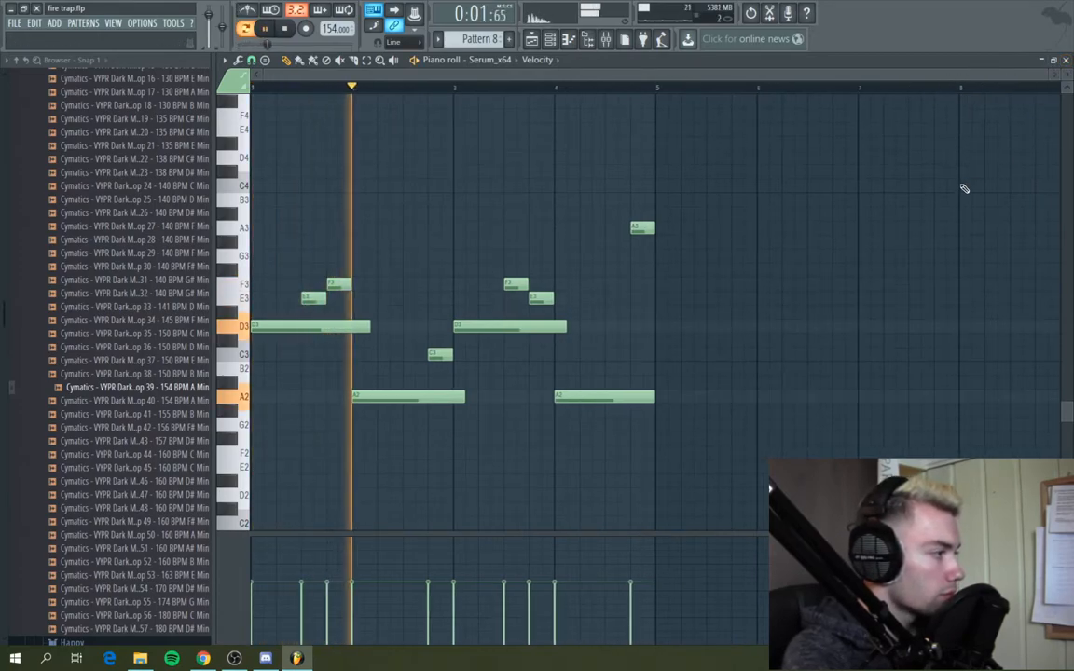
key("space")
key("F6")
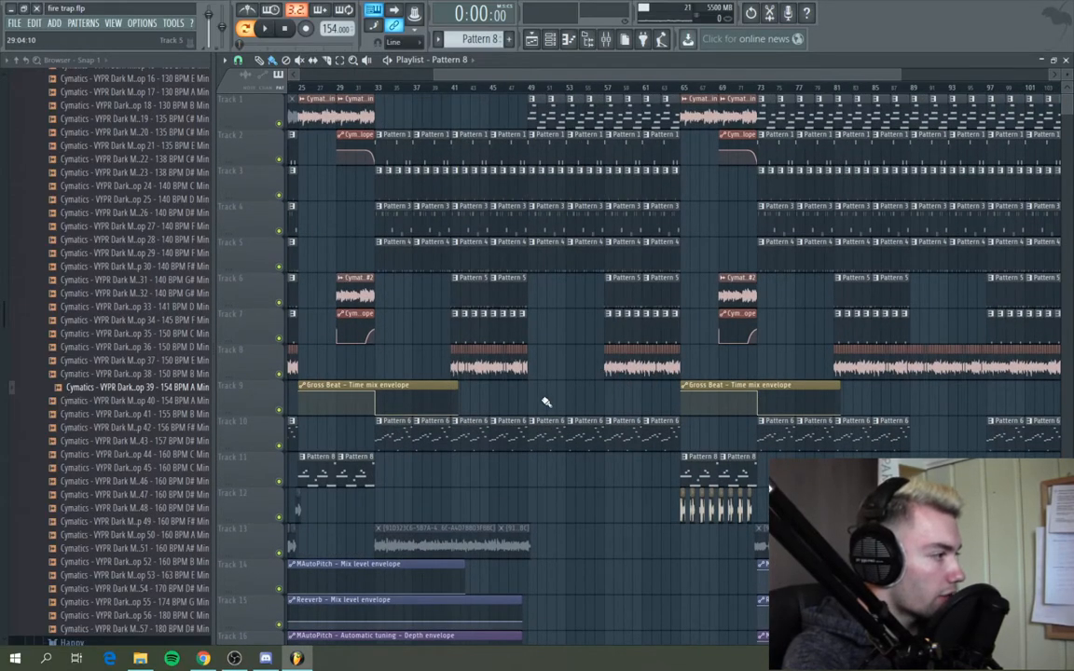
Move the playhead to bar 49 and play track 1's Pattern 10 on its own in the piano roll.
scroll(510, 403, "up", 2)
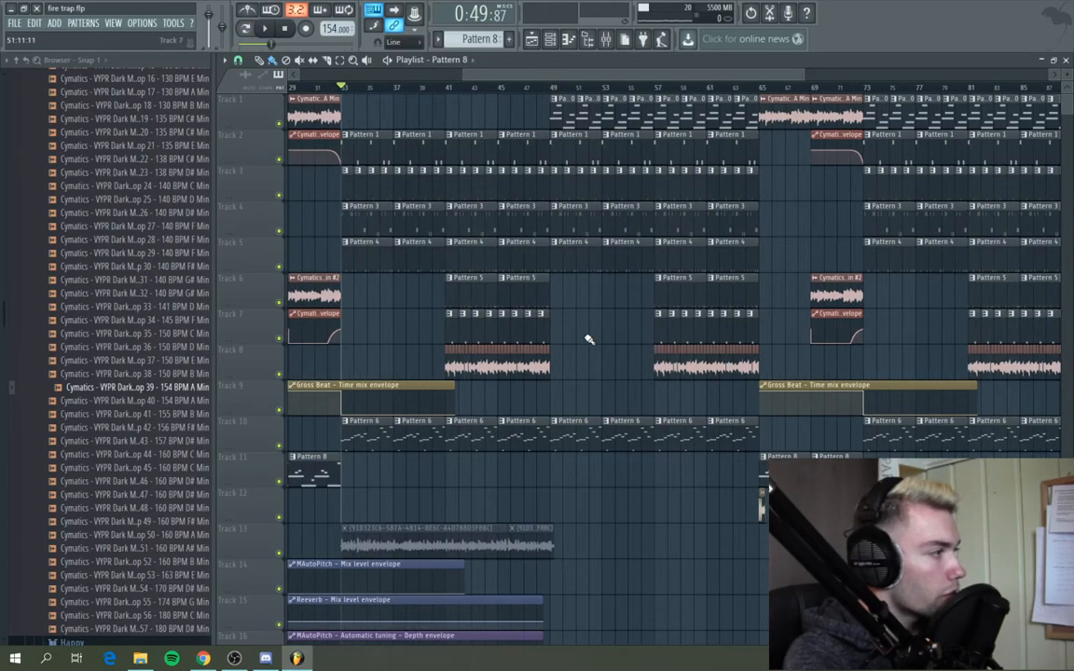
left_click(551, 89)
scroll(673, 427, "up", 3)
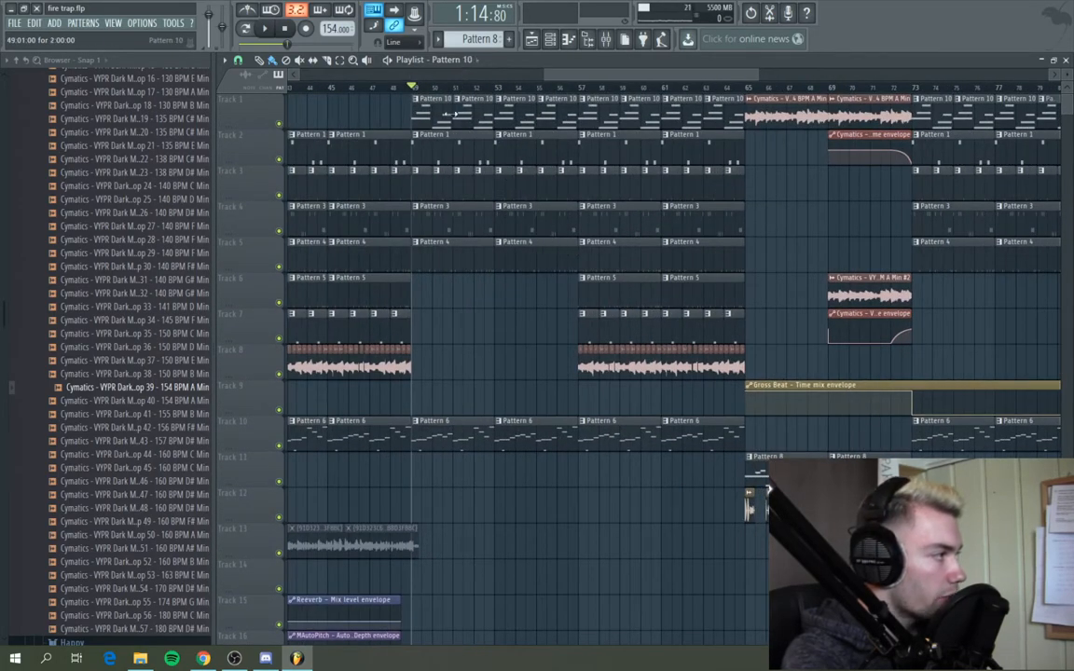
double_click(445, 112)
left_click(250, 30)
key("space")
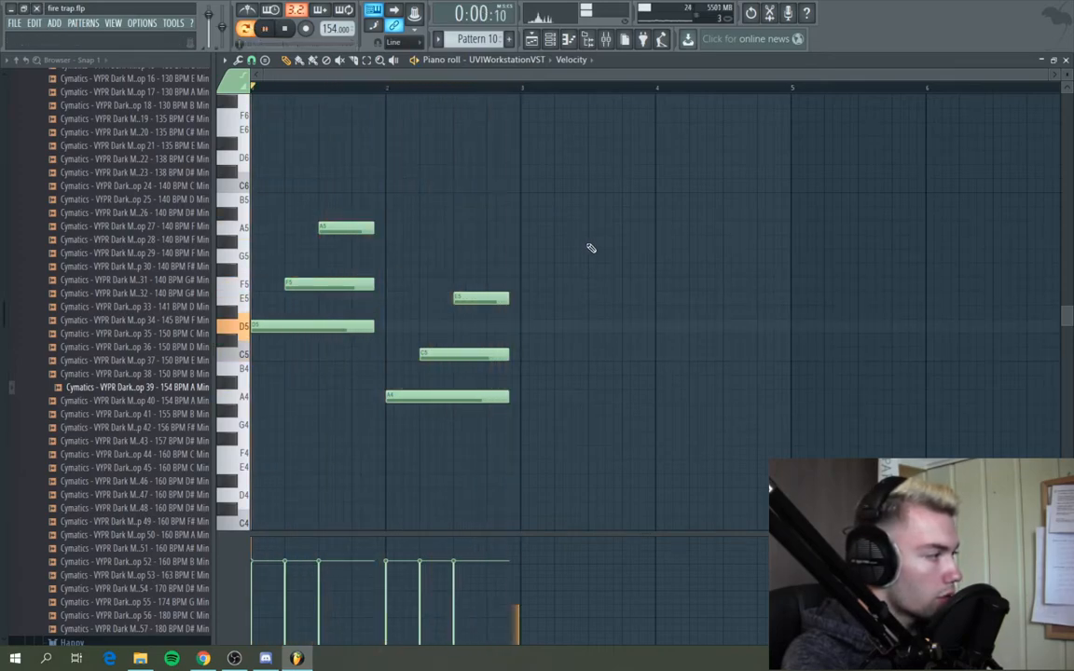
key("space")
key("F5")
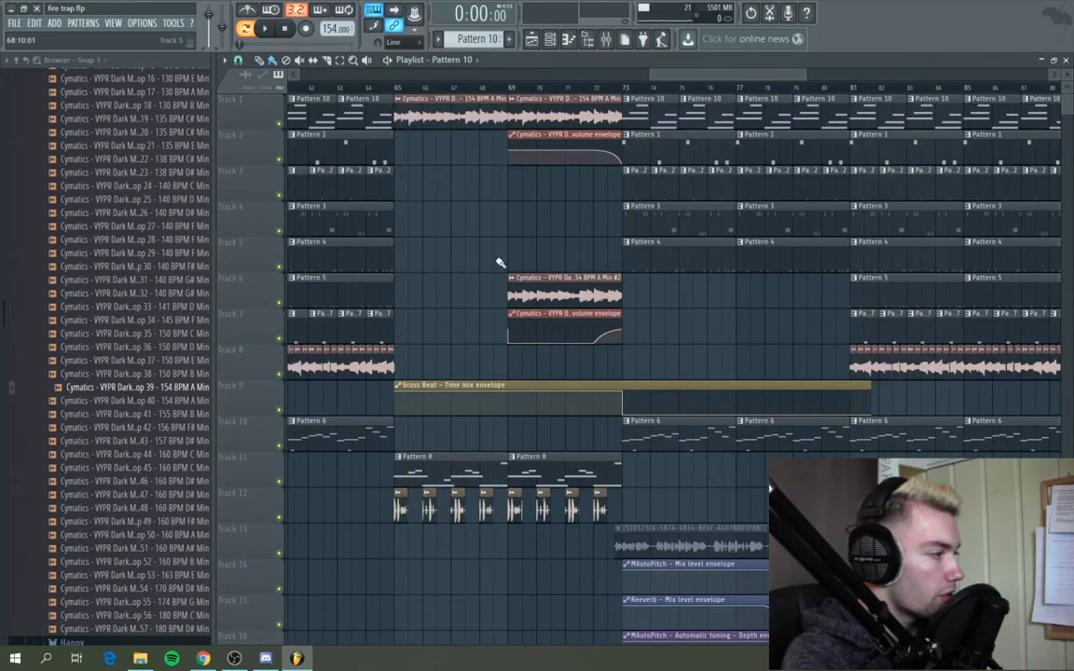
Solo track 12 and play its drum loop clips from bar 65 together with the Gross Beat automation on track 9.
scroll(500, 263, "up", 2)
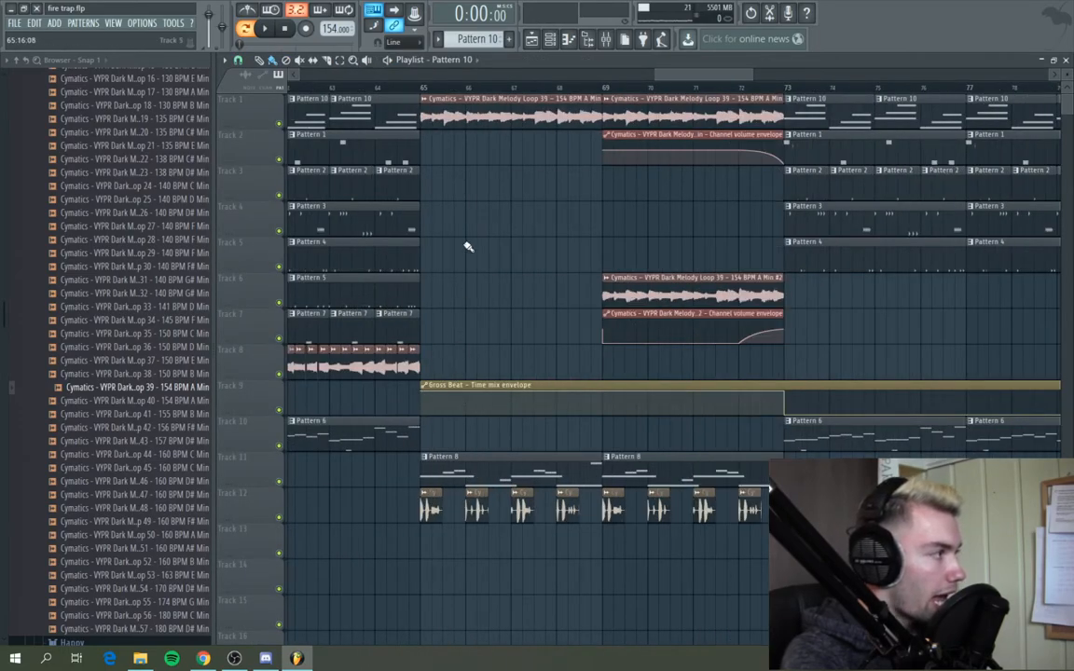
left_click(423, 88)
right_click(281, 519)
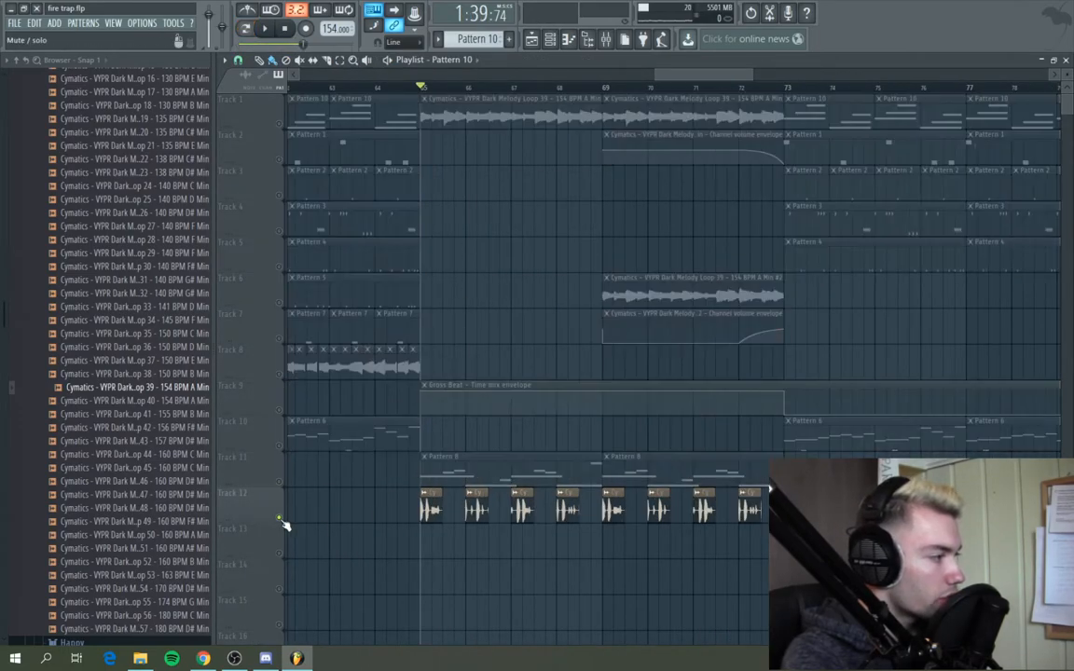
left_click(280, 410)
key("space")
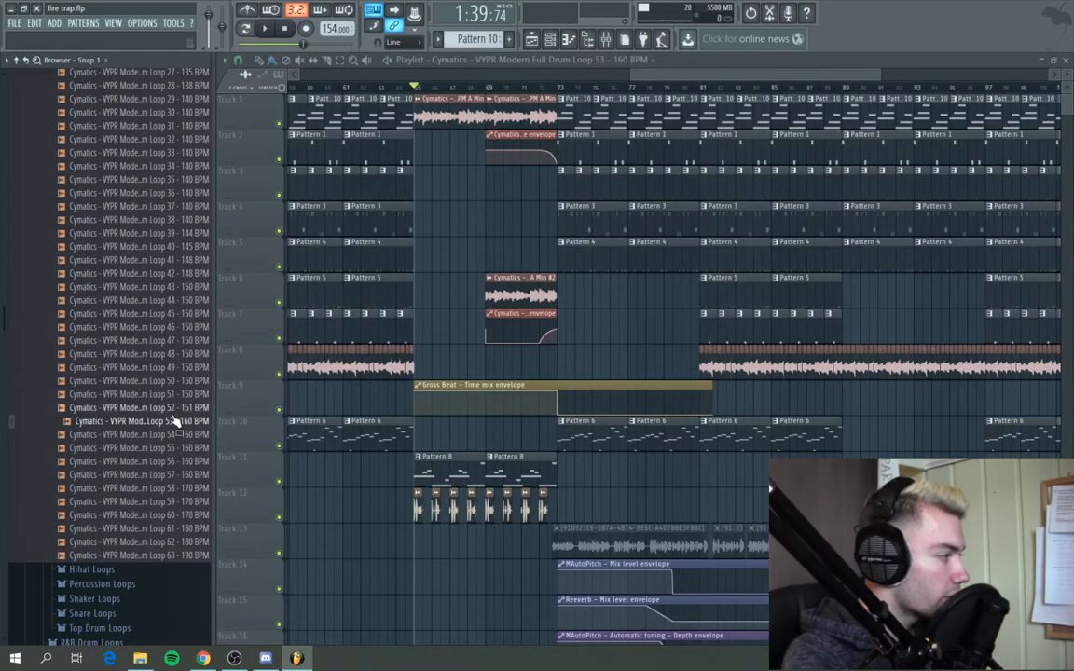
Widen the browser to show the full names of the VYPR Modern Full Drum Loop samples.
left_click_drag(214, 425, 257, 425)
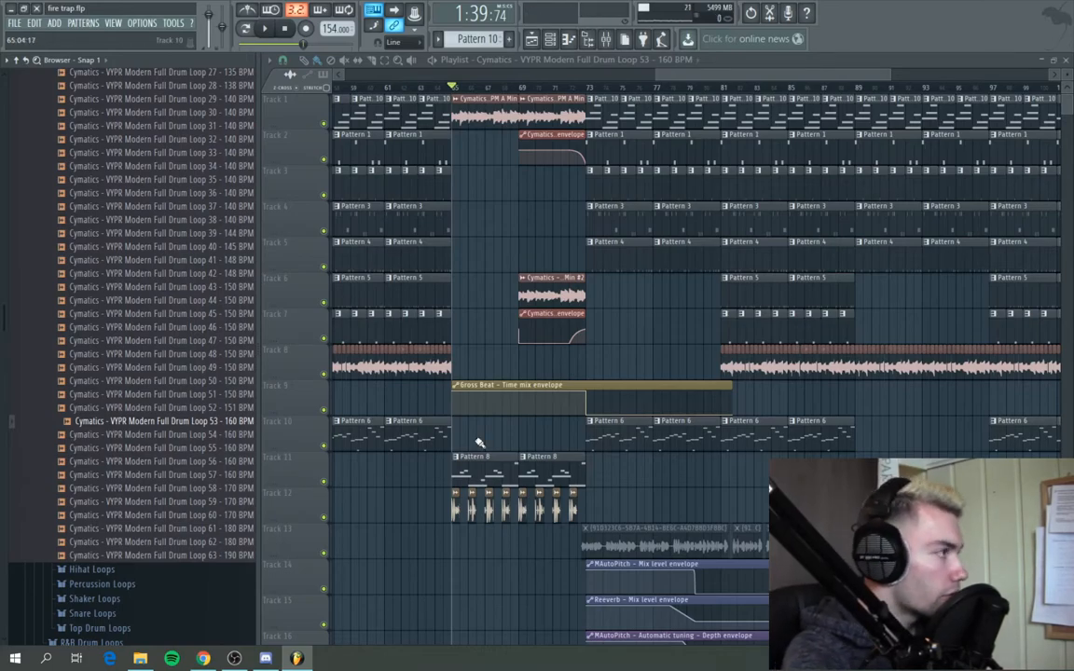
scroll(500, 88, "up", 2)
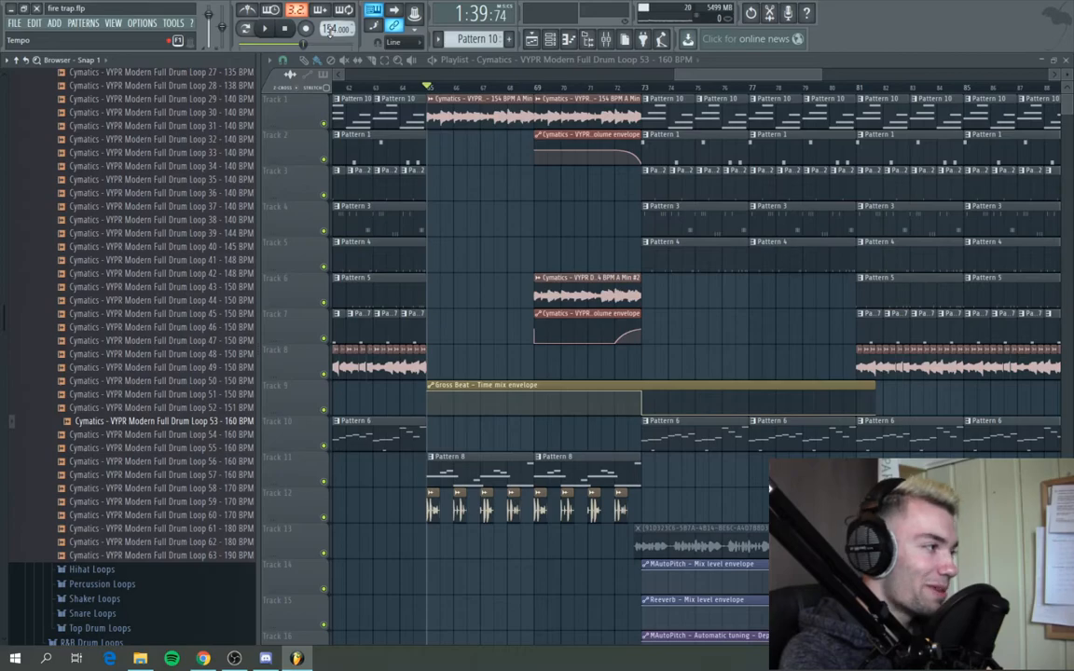
scroll(440, 88, "up", 2)
scroll(530, 309, "down", 3)
scroll(463, 432, "up", 2)
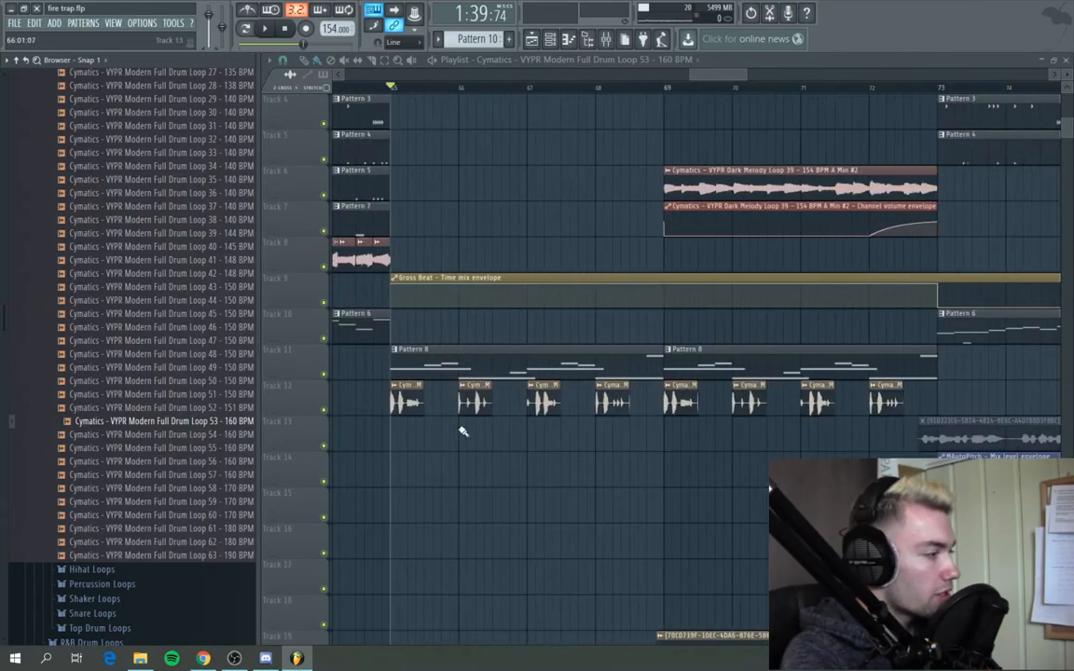
Inspect the Gross Beat and Fruity Reeverb effects on the drum loop's mixer channel.
left_click(606, 38)
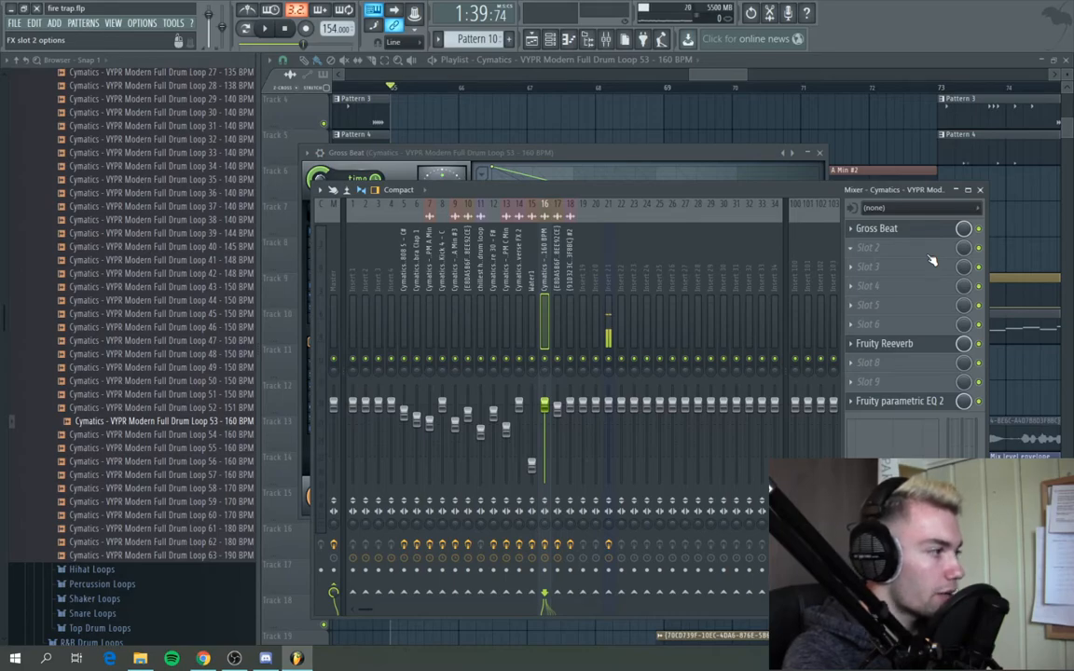
left_click(902, 344)
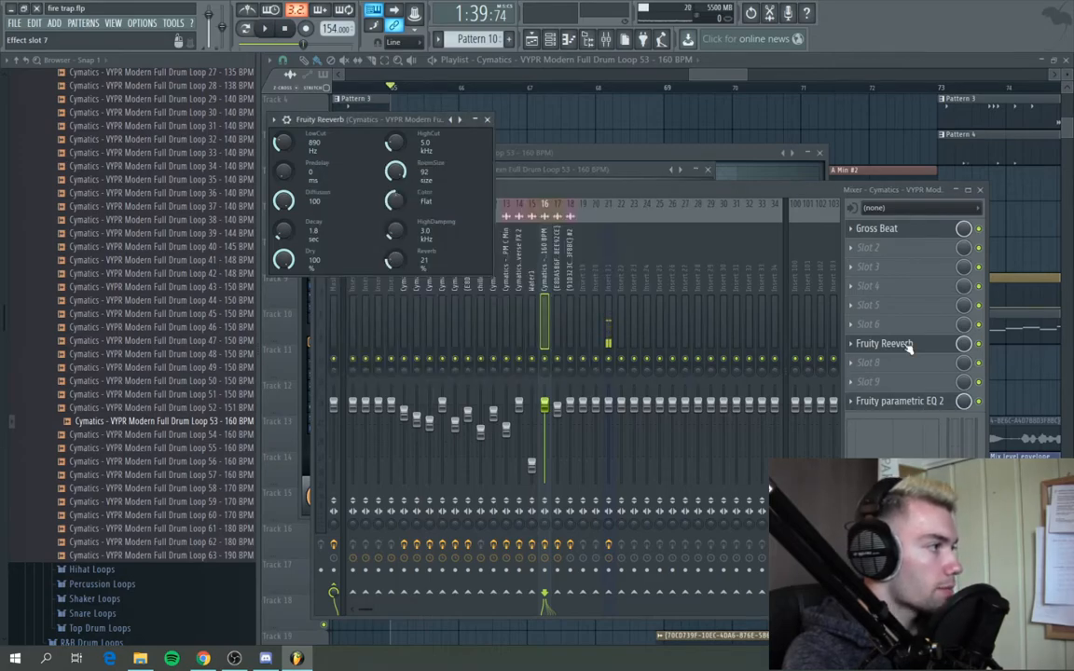
left_click(718, 75)
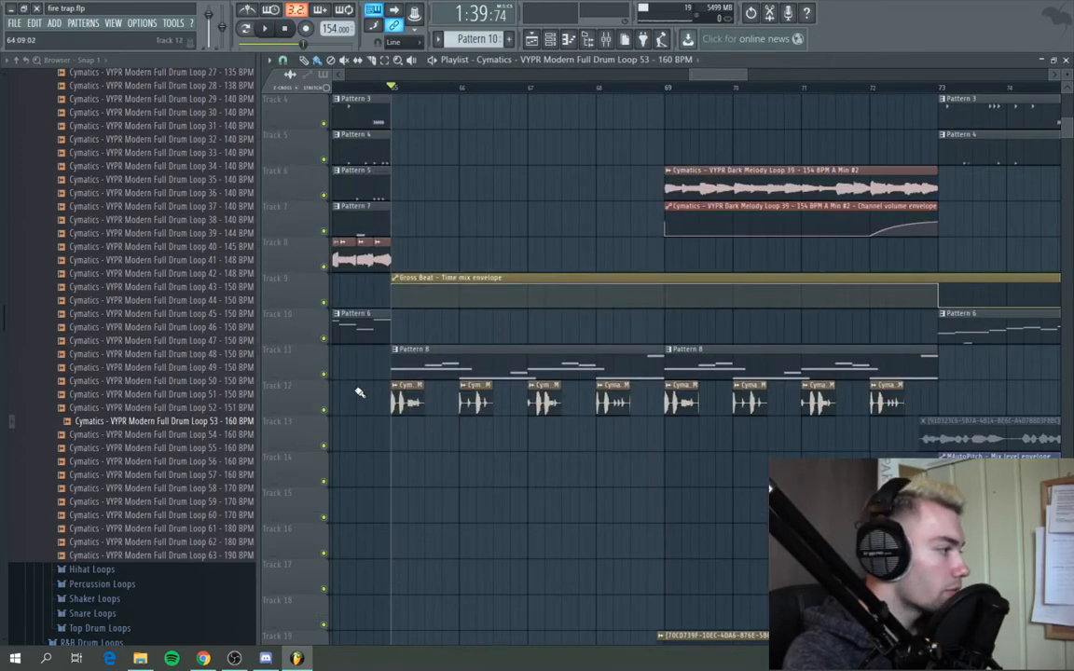
Play track 12's soloed drum loop from bar 65 and reopen its Fruity Reeverb from the mixer.
key("space")
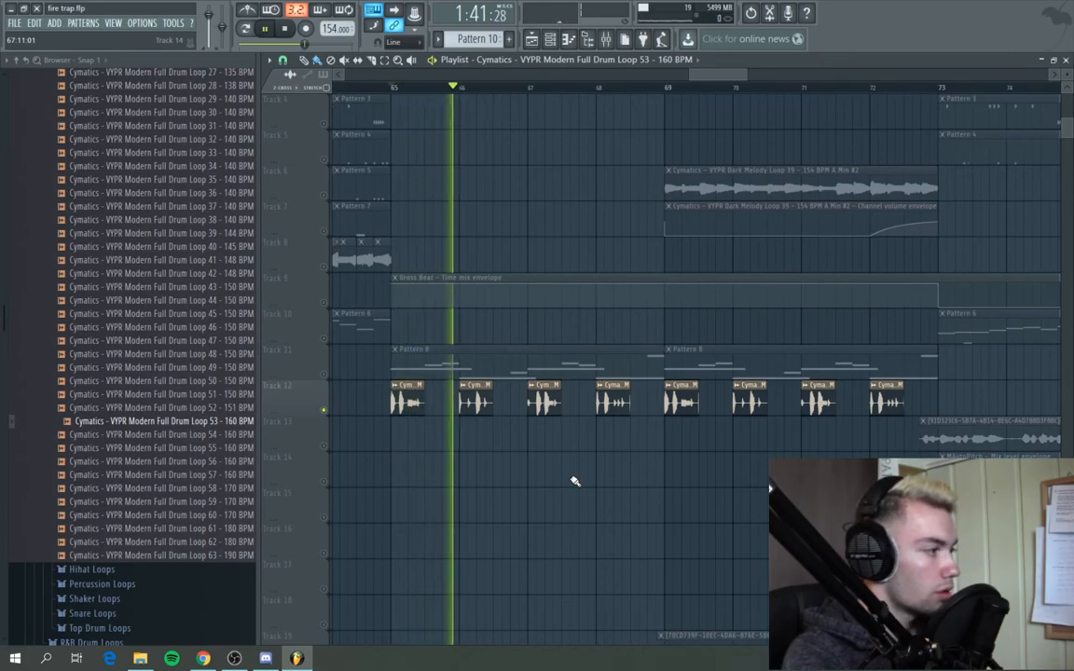
key("space")
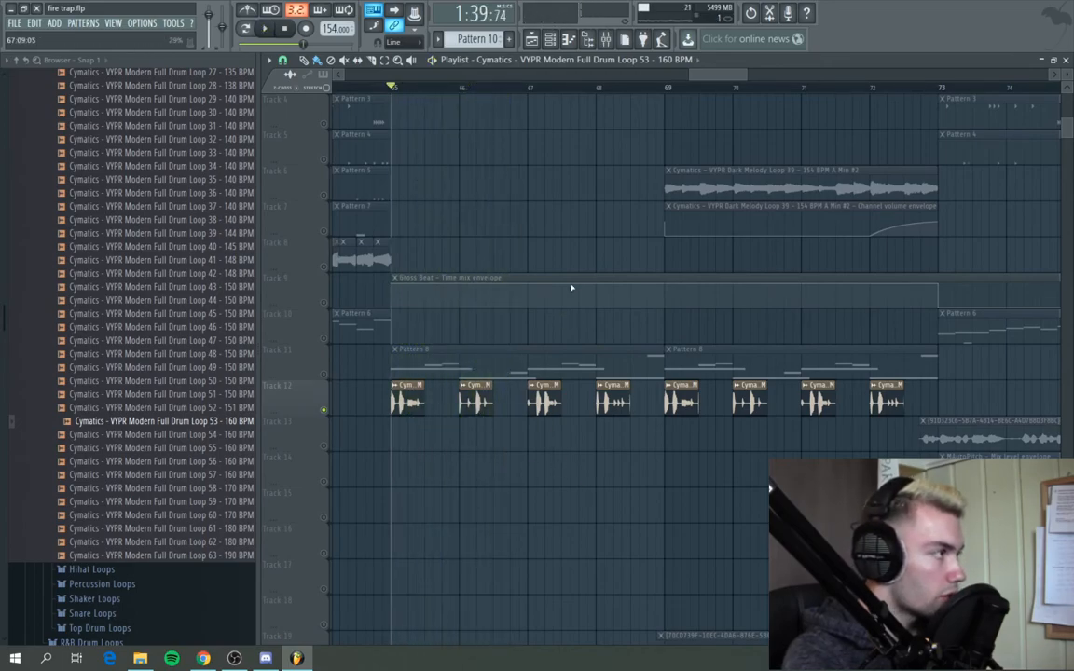
left_click(606, 38)
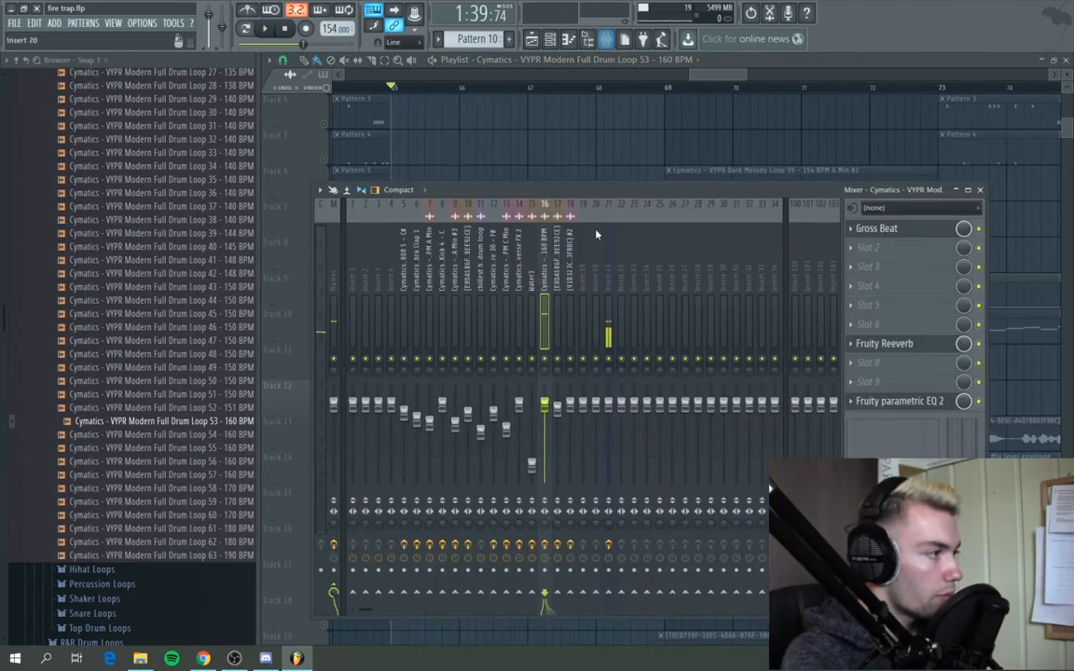
left_click(877, 344)
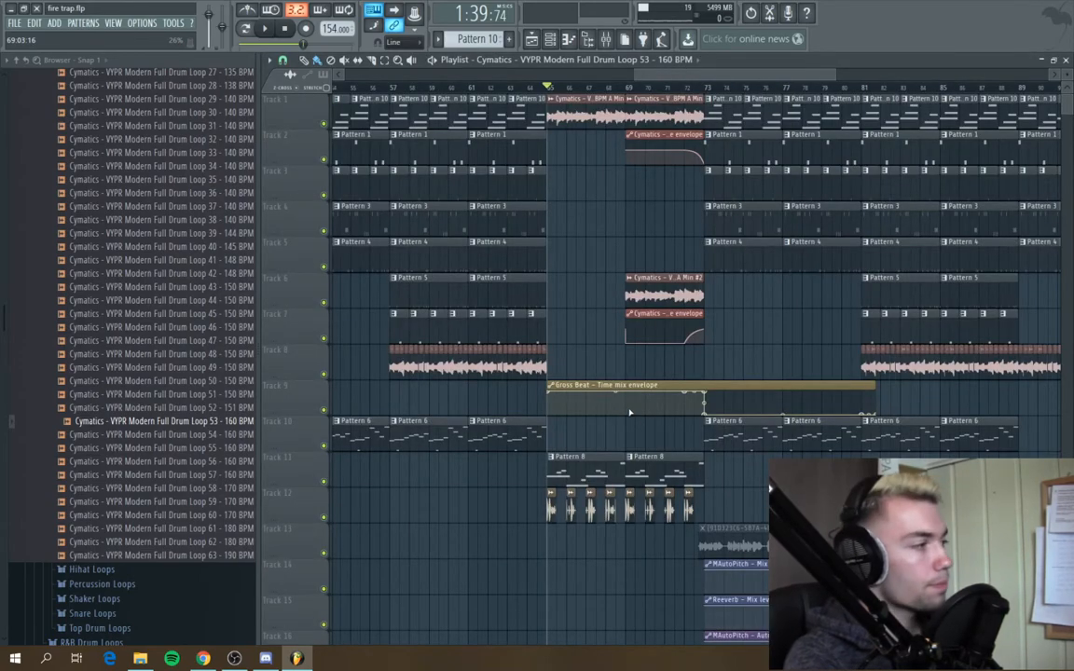
Play the full arrangement from bar 65 with all the beat tracks enabled.
key("space")
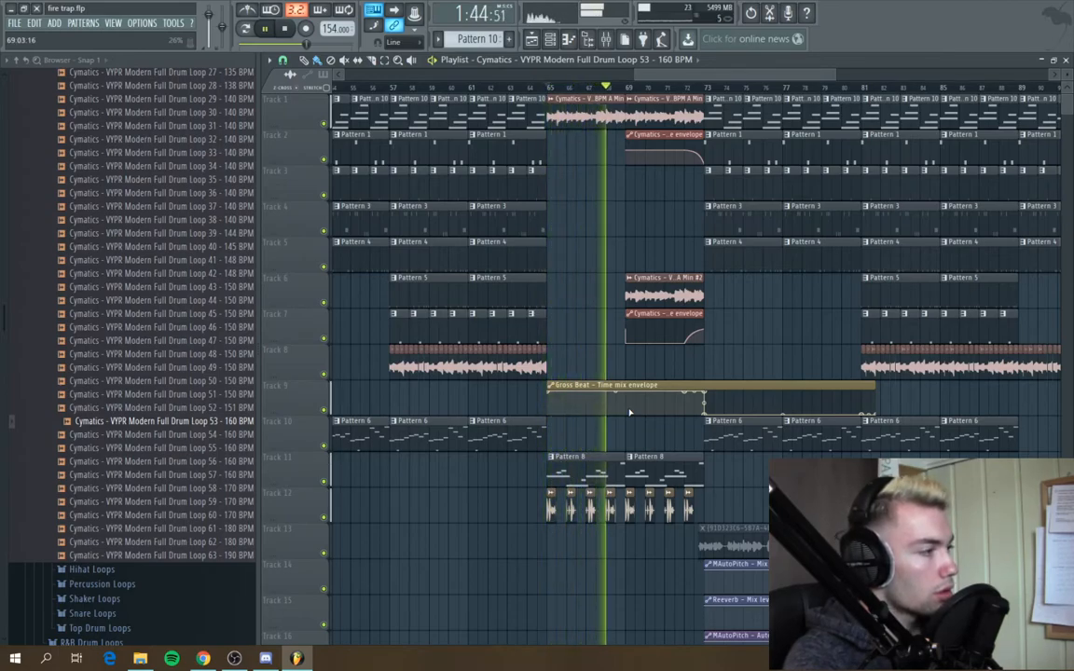
key("space")
View the whole arrangement from bar 1 and its lower audio and automation tracks 13 to 24.
left_click_drag(768, 75, 836, 82)
scroll(814, 114, "down", 6)
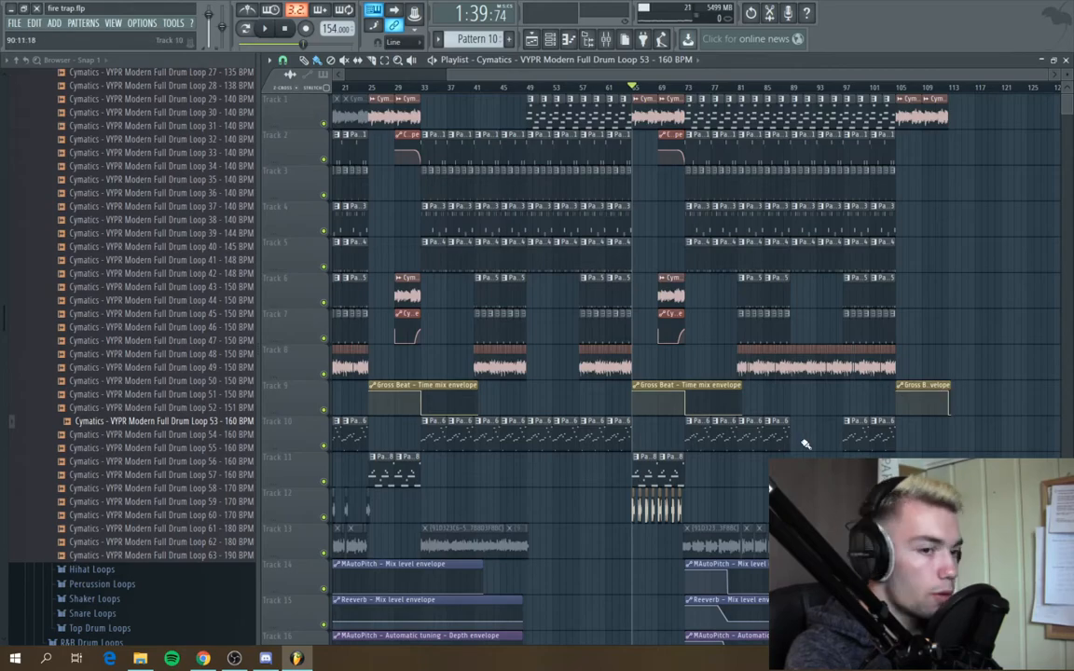
scroll(806, 443, "down", 4)
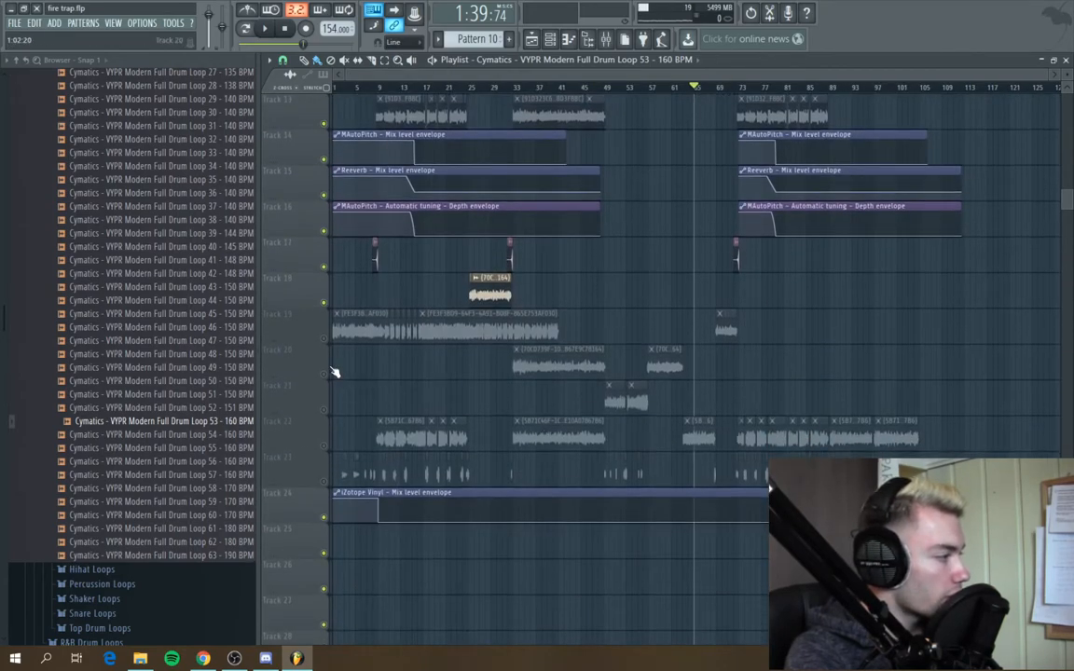